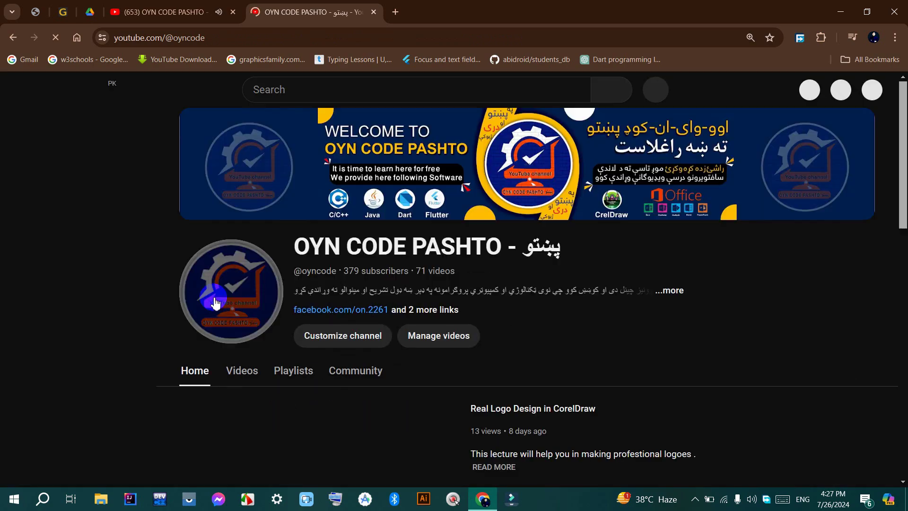
- Browse the OYN CODE PASHTO channel's home page video shelves and its created playlists
scroll(299, 283, "down", 7)
scroll(331, 299, "down", 1)
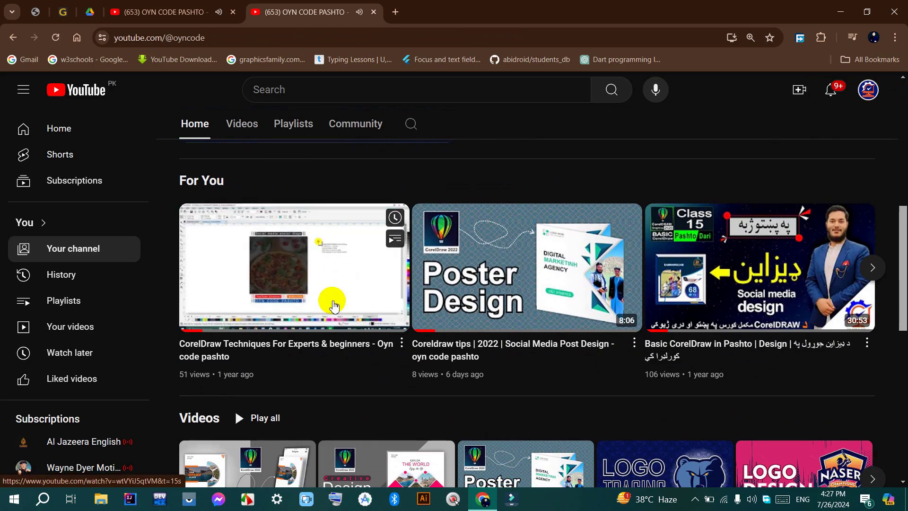
scroll(356, 364, "down", 2)
scroll(355, 364, "down", 3)
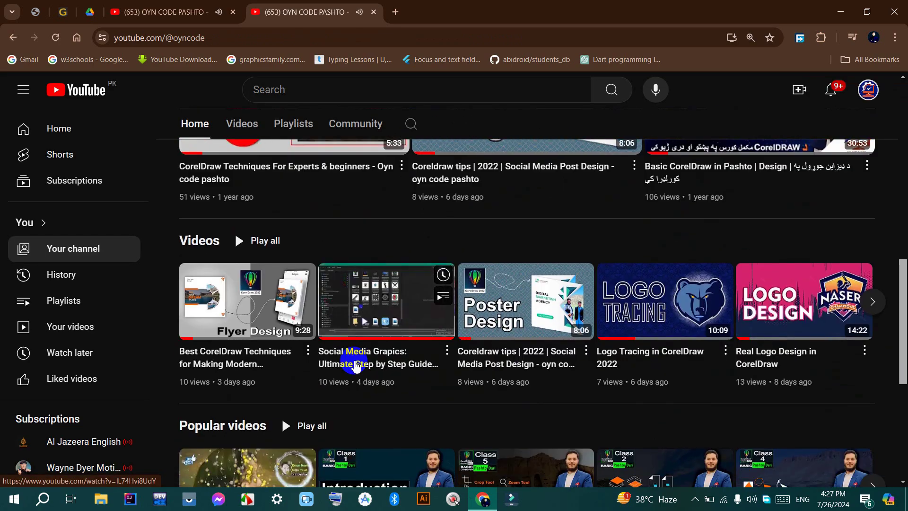
left_click(875, 244)
scroll(874, 246, "down", 3)
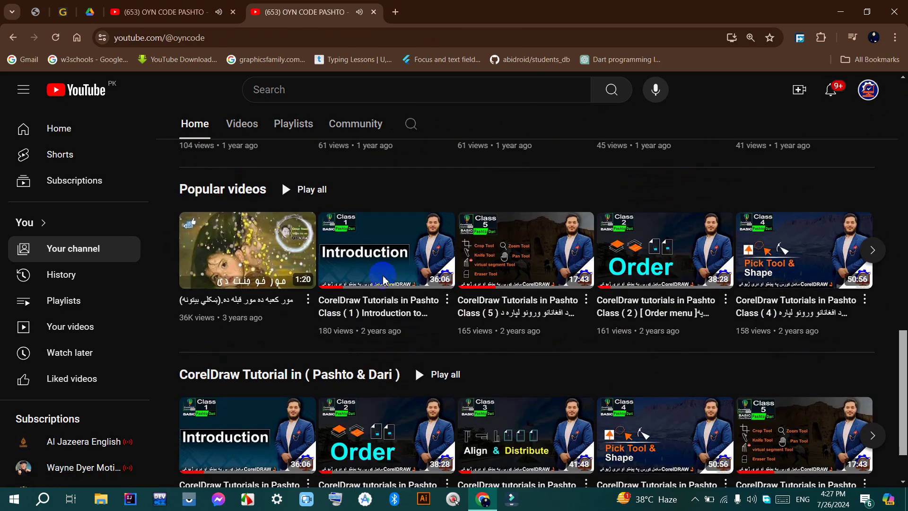
left_click(872, 250)
left_click(306, 134)
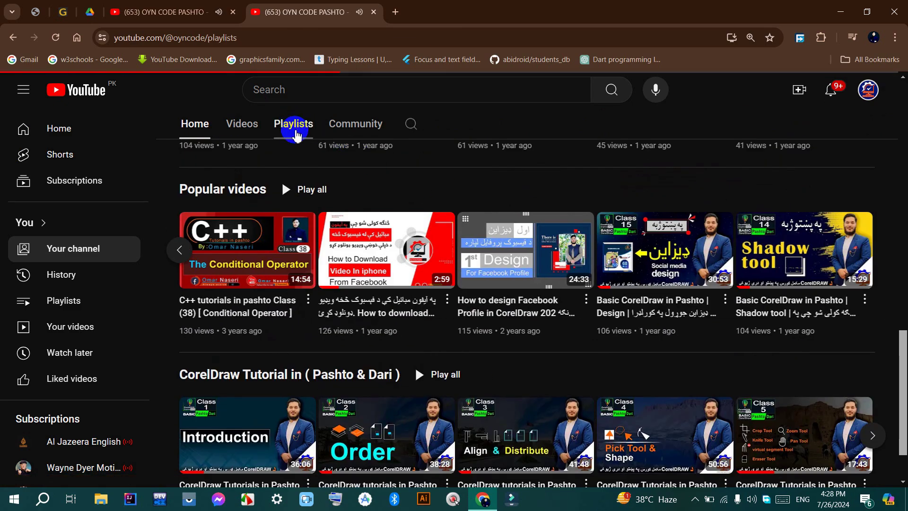
scroll(293, 218, "down", 5)
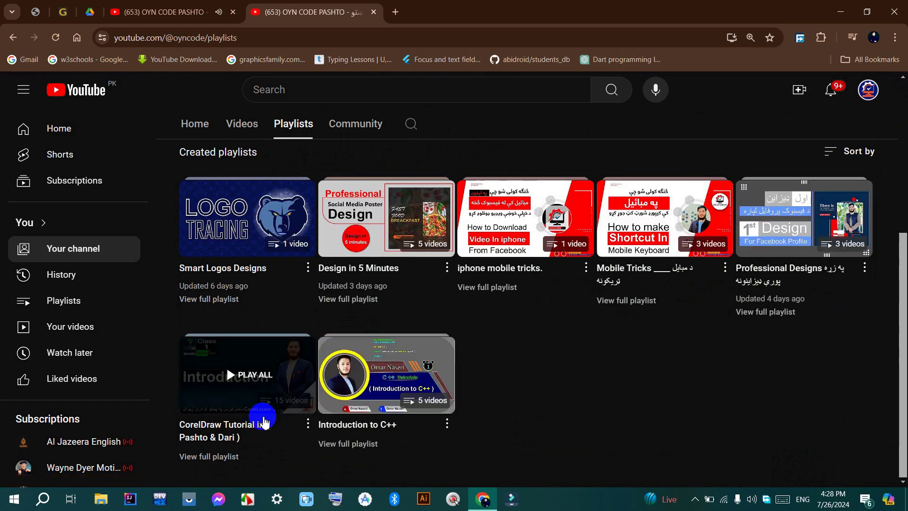
scroll(509, 301, "up", 5)
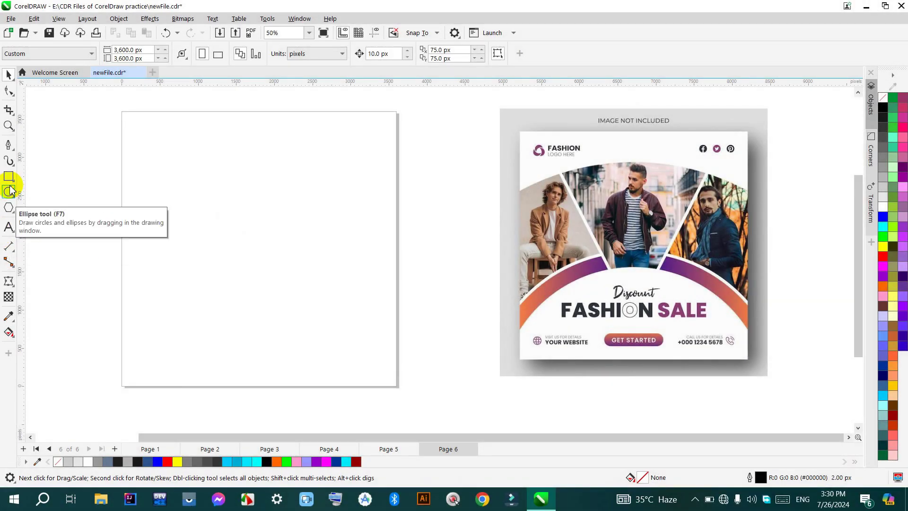
- Create a page-sized rectangle and draw a full-width rectangle about 3600 by 1345 px across the middle of the page
double_click(9, 179)
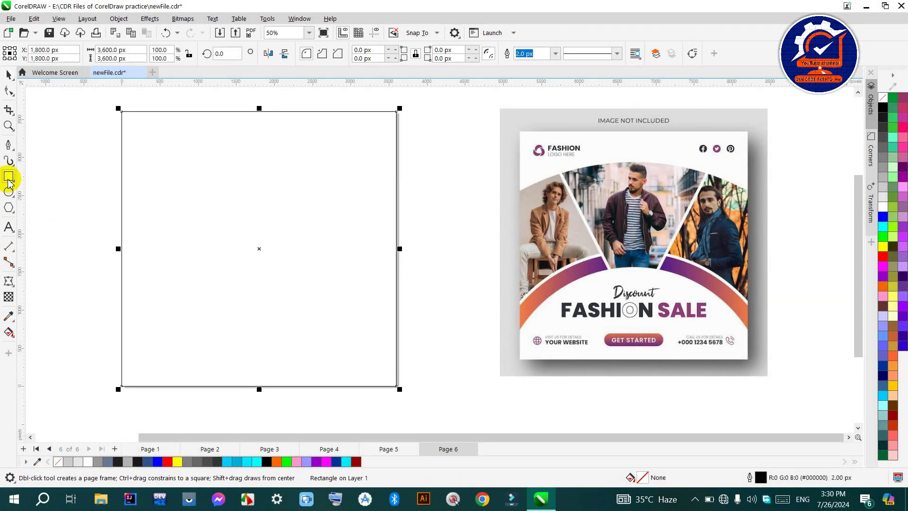
left_click(38, 132)
left_click(6, 180)
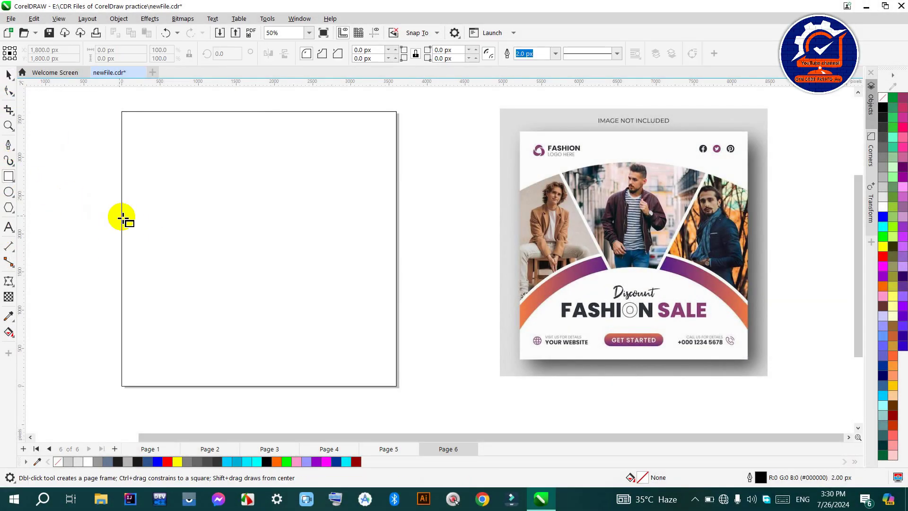
left_click_drag(121, 197, 396, 299)
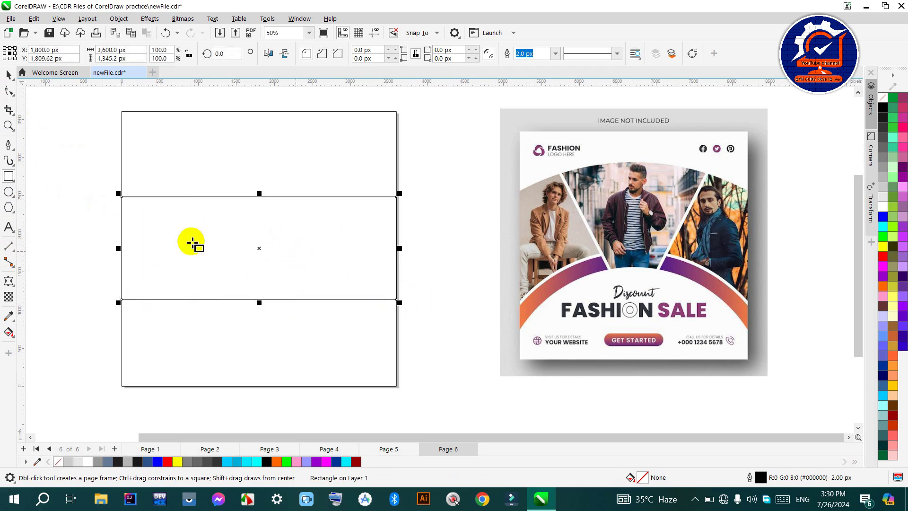
- Bend the middle rectangle's top and bottom edges upward into arches with an envelope and fill it with light gray
left_click(8, 281)
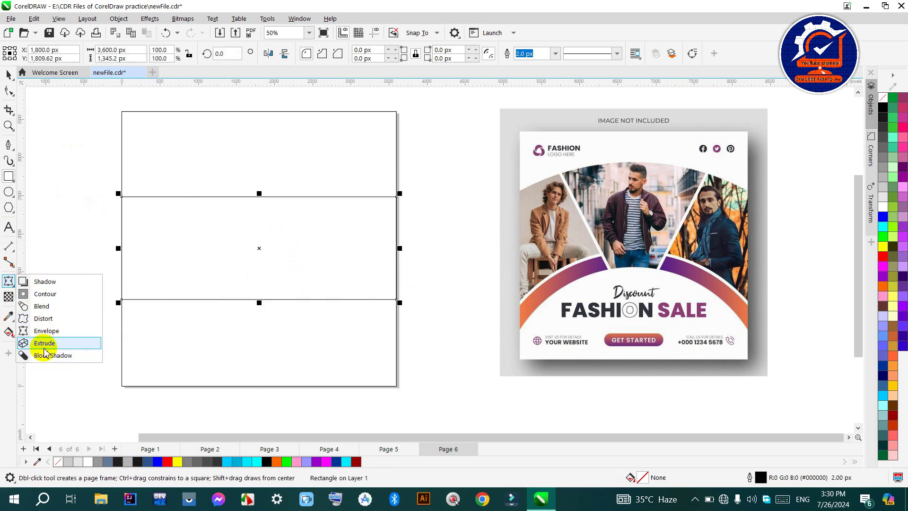
left_click(41, 329)
key("BackSpace")
left_click(8, 75)
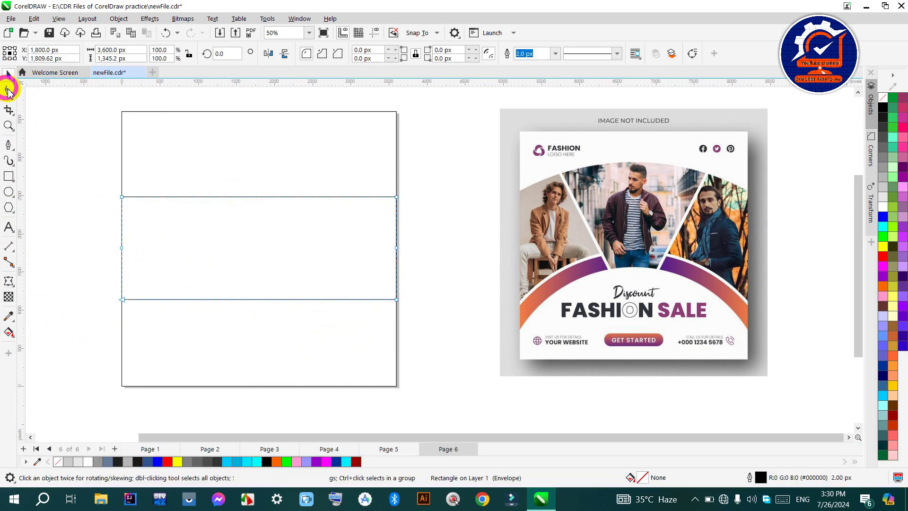
key("space")
left_click_drag(250, 197, 251, 179)
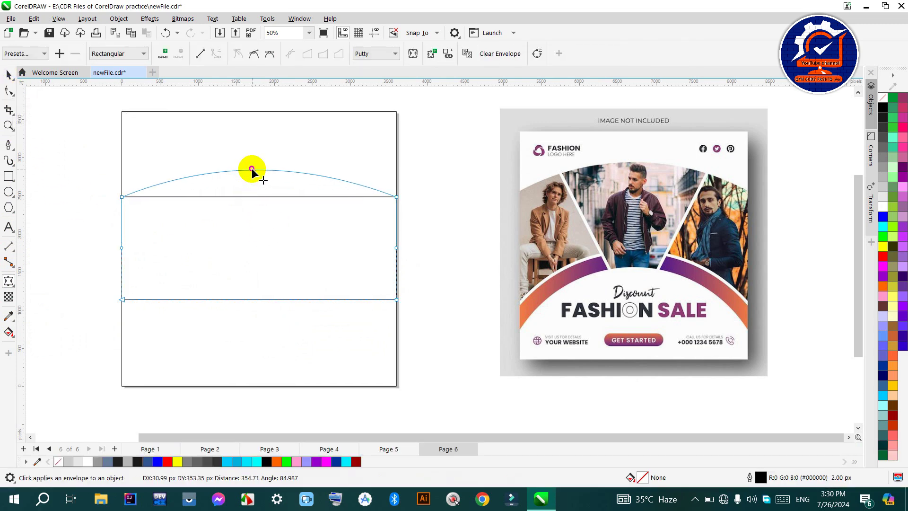
left_click_drag(265, 299, 265, 259)
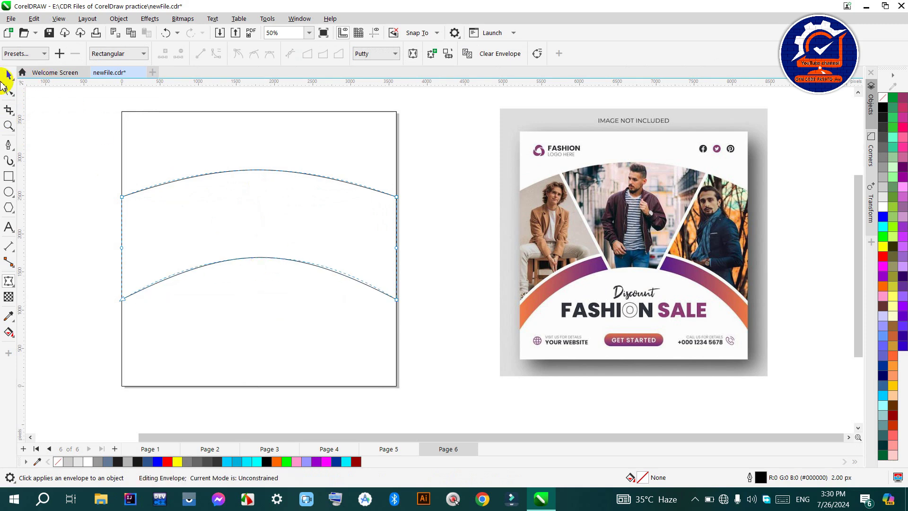
left_click(7, 76)
left_click(883, 187)
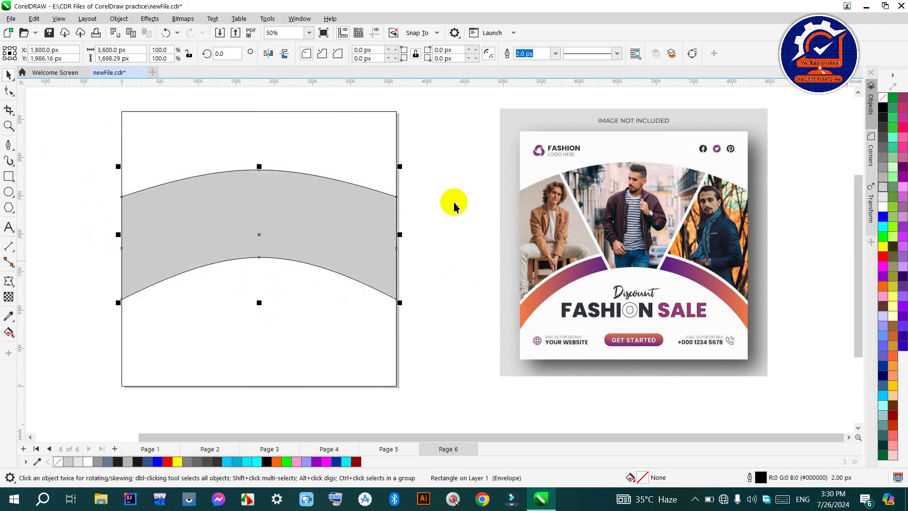
- Place two copies of the arched band below it, centred at about Y 1862 px and Y 1627 px, both without fill
left_click_drag(233, 225, 234, 232)
key("shift")
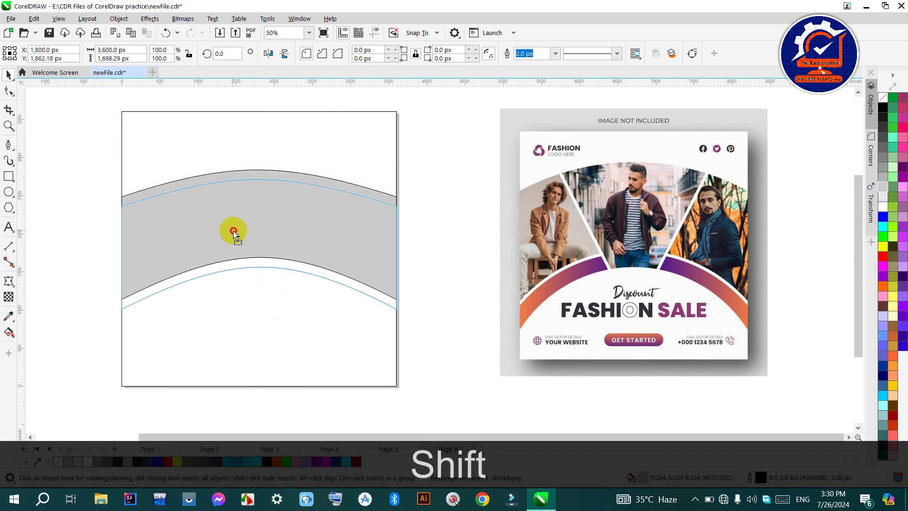
left_click_drag(233, 231, 234, 231)
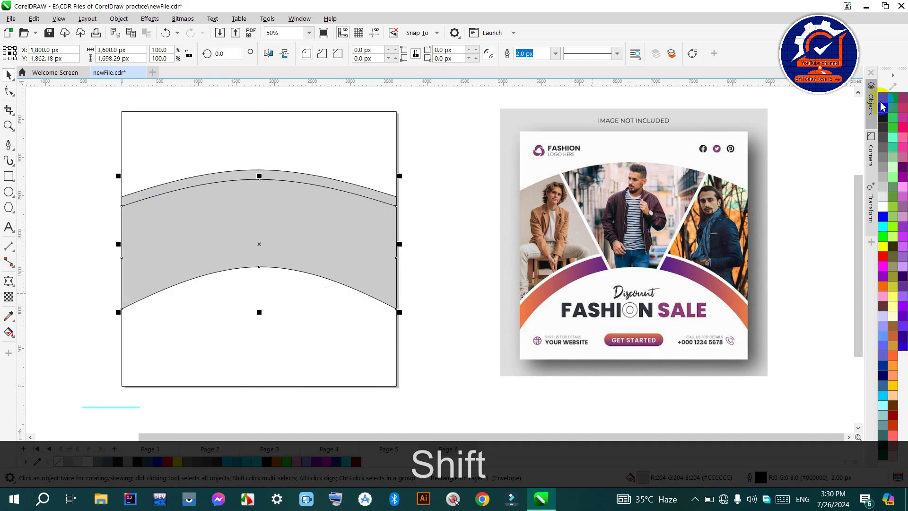
left_click(882, 102)
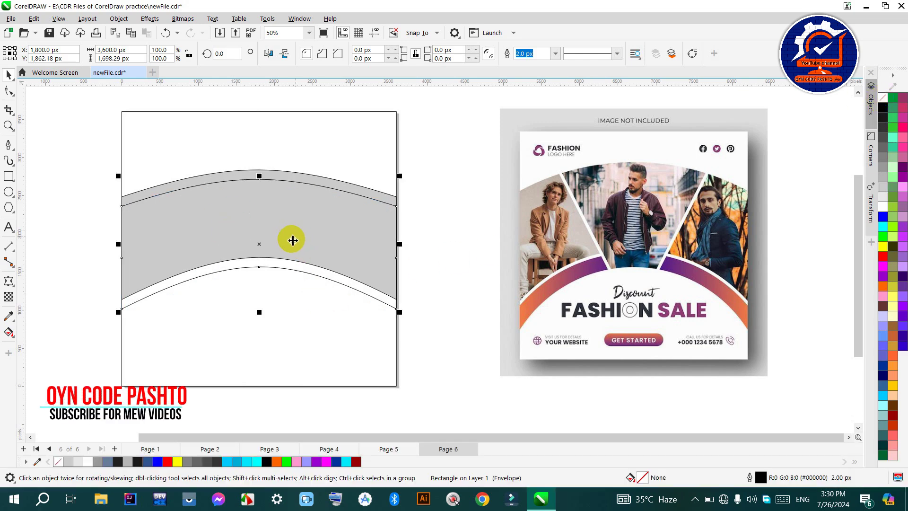
left_click_drag(263, 239, 265, 254)
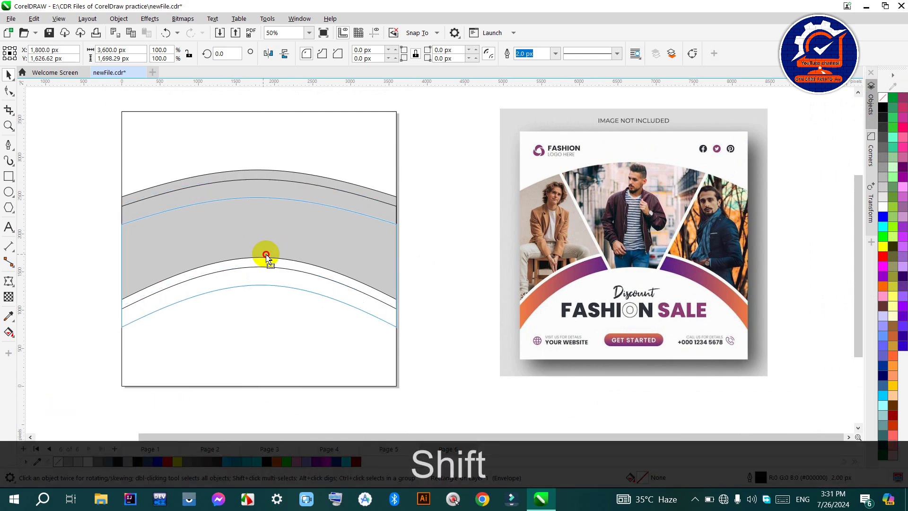
- Fill the arched strip between the lower edges of the two unfilled copies with cyan using Smart Fill
left_click(12, 333)
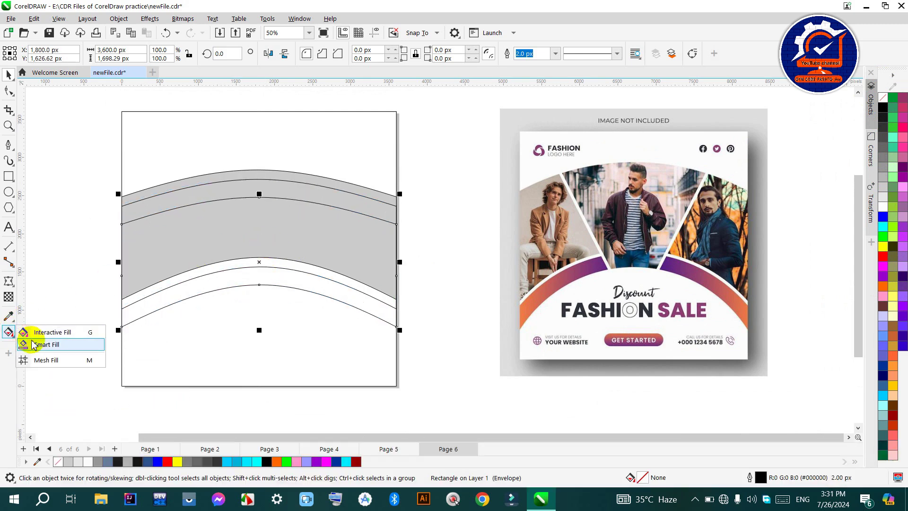
left_click(38, 357)
left_click(315, 283)
left_click(8, 75)
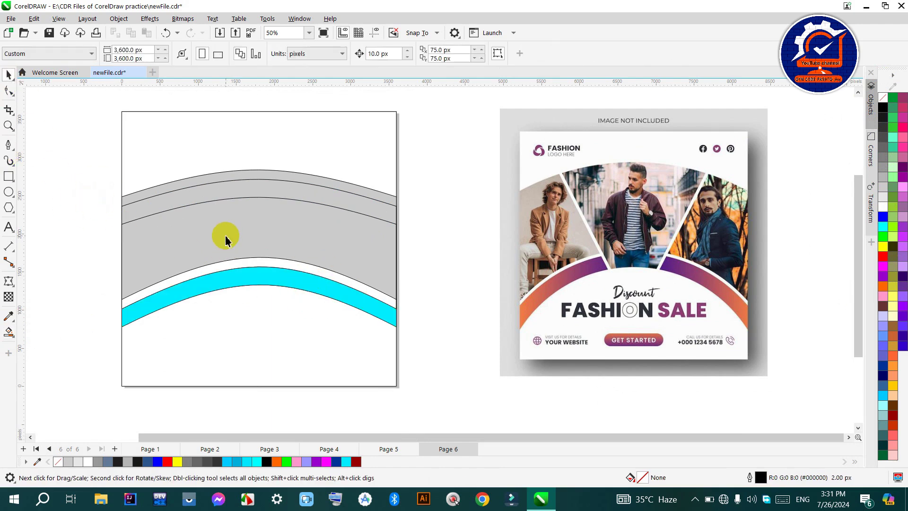
left_click(218, 204)
key("BackSpace")
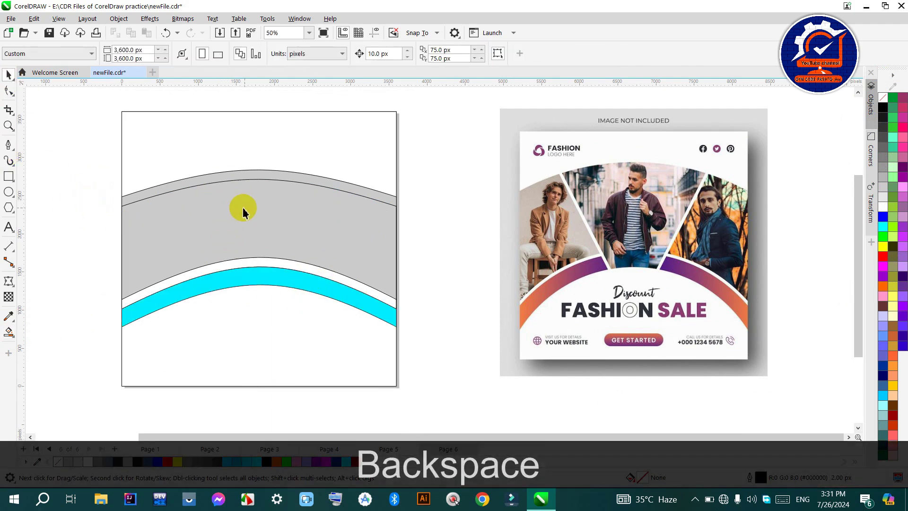
key("BackSpace")
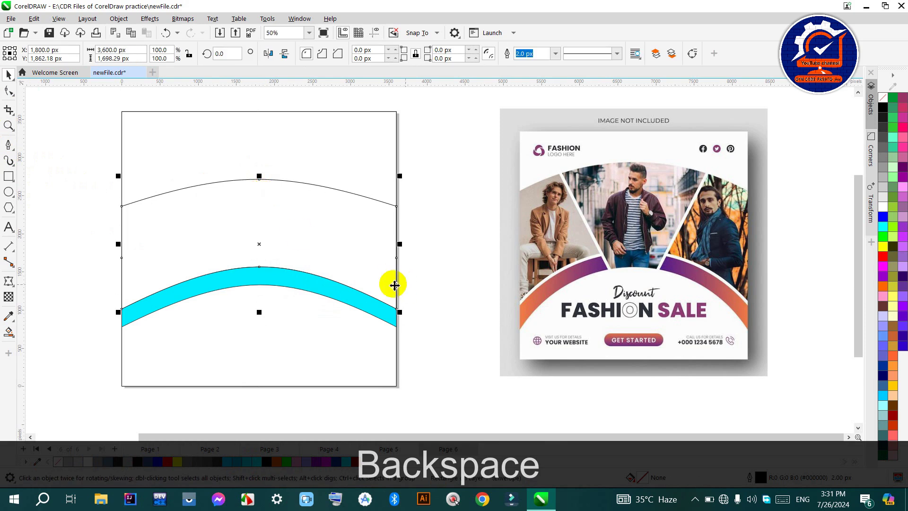
key("ctrl+z")
key("ctrl+z")
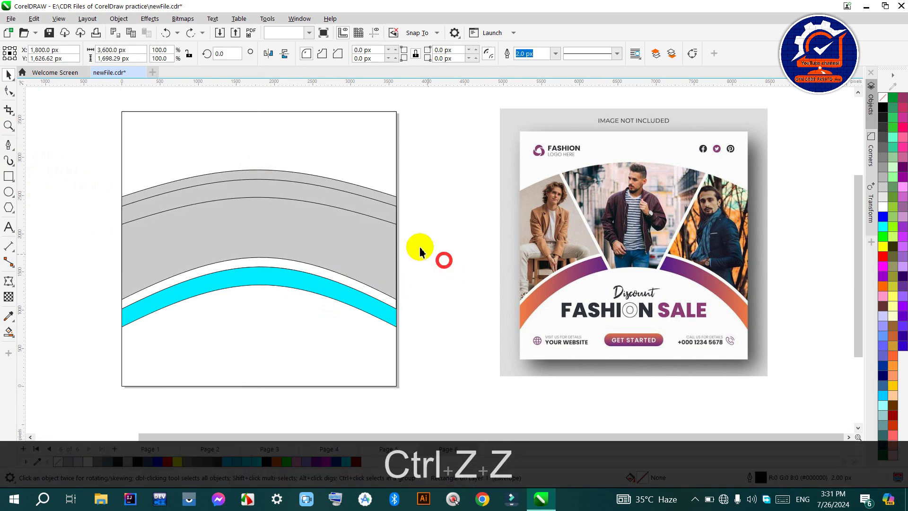
- Delete the two unfilled arched copies, keeping the gray band and the cyan strip
left_click(432, 261)
left_click(377, 189)
key("BackSpace")
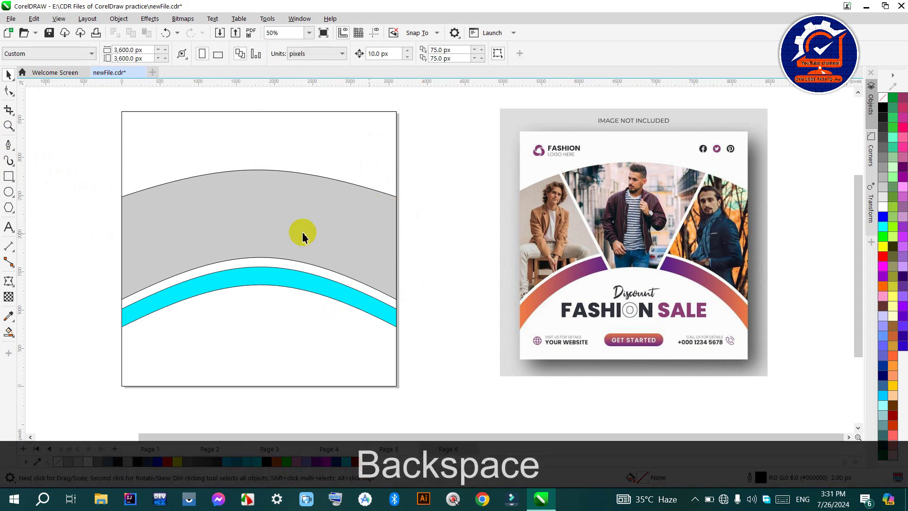
- Draw a slanted straight line about 795 px wide and 1779 px high with the Pen tool, crossing the gray band left of centre
scroll(350, 238, "down", 2)
scroll(265, 283, "up", 1)
scroll(255, 274, "down", 1)
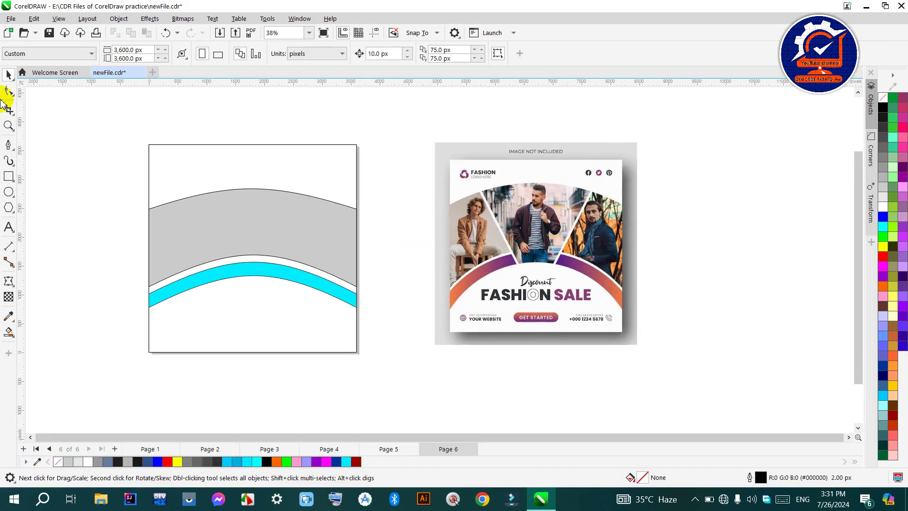
left_click(9, 144)
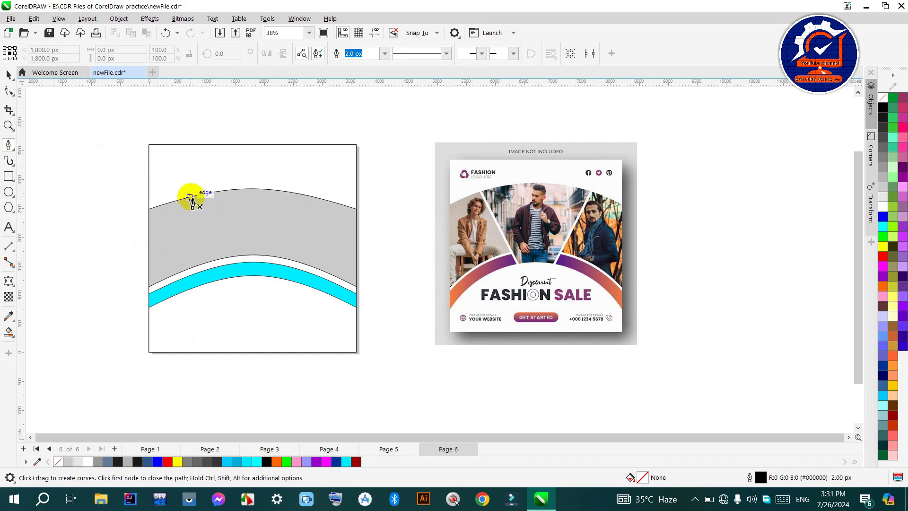
left_click(188, 188)
left_click(231, 286)
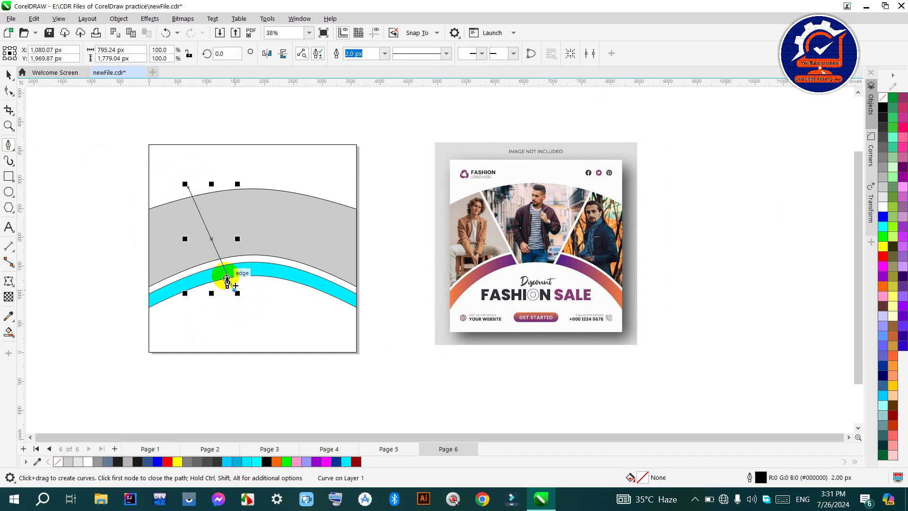
key("space")
- Draw a second slanted line about 885 px wide and 2058 px high just to the right of the first one
left_click(9, 144)
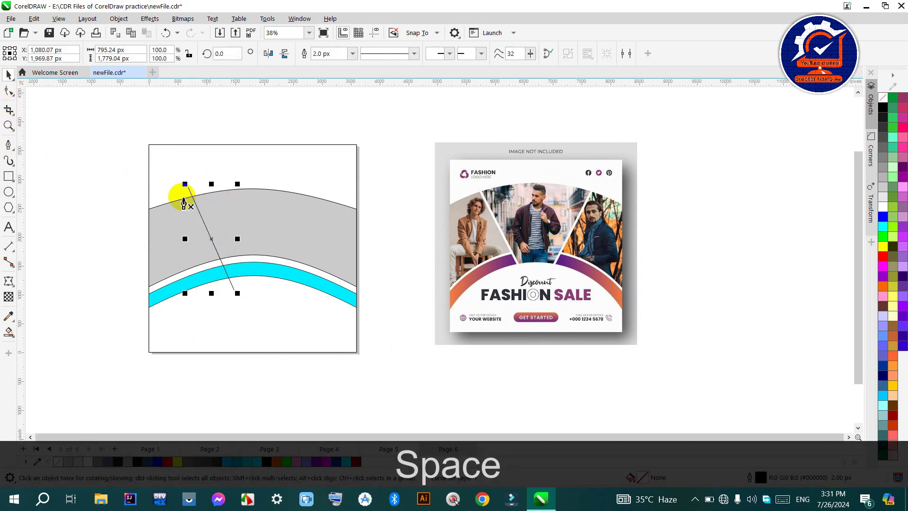
left_click(194, 185)
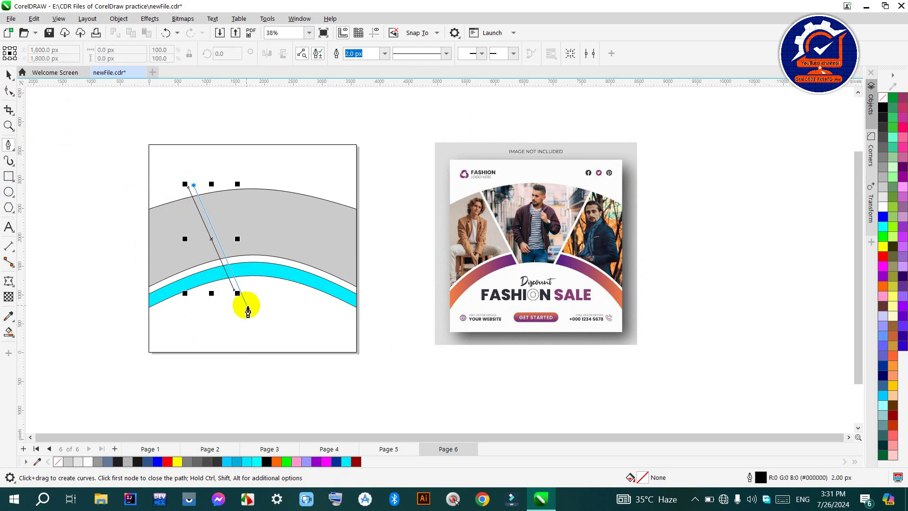
left_click(244, 304)
key("space")
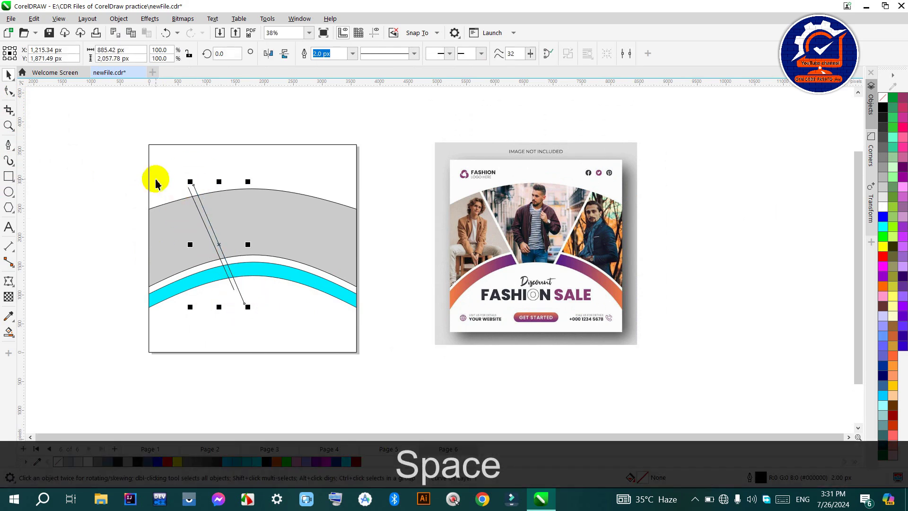
- Duplicate both slanted lines to the right, mirror the copies horizontally and position them at about X 2450, Y 1883 px
left_click(169, 141)
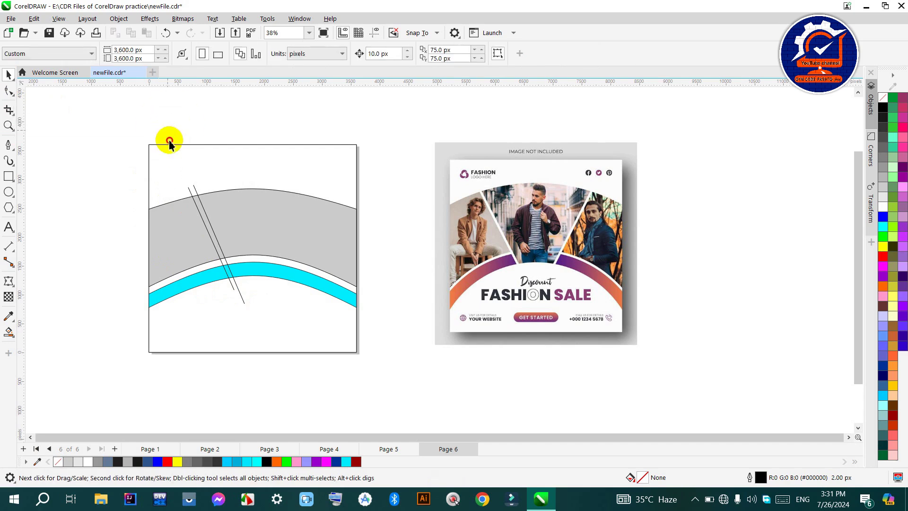
left_click_drag(168, 130, 271, 317)
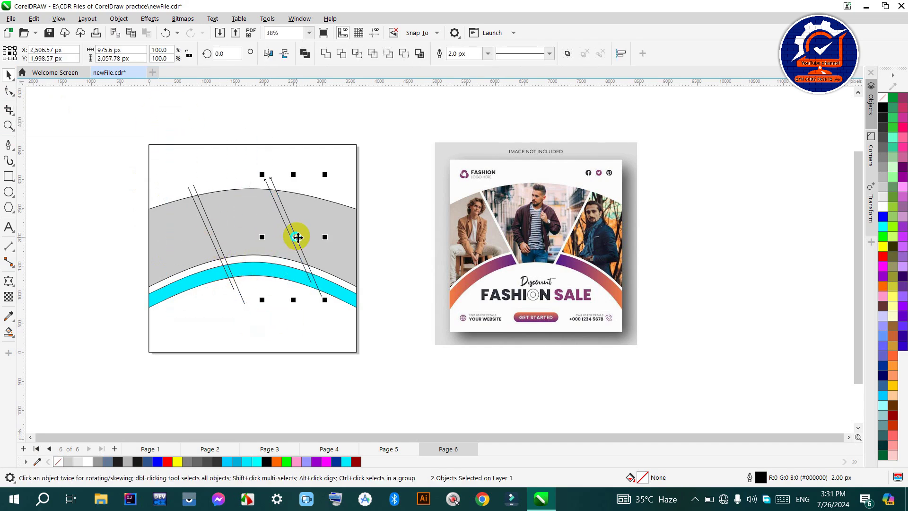
left_click(270, 55)
scroll(296, 242, "up", 1)
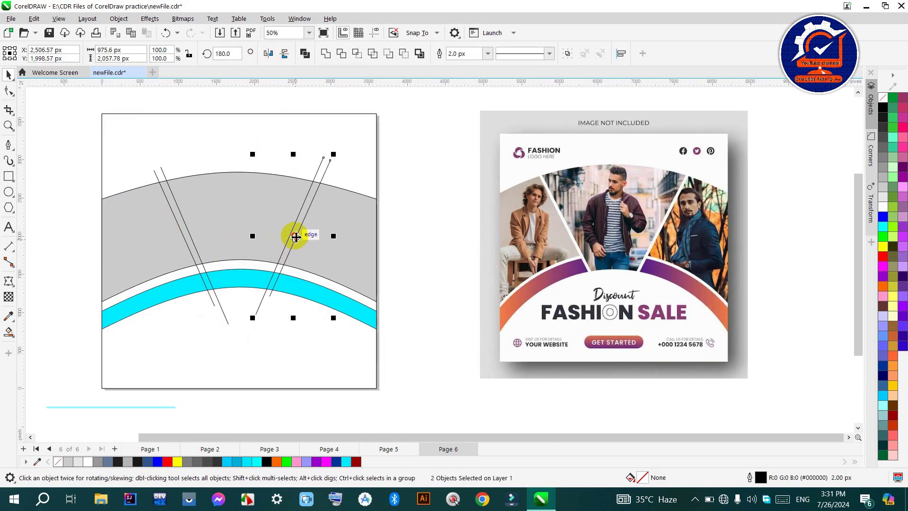
left_click_drag(304, 252, 290, 256)
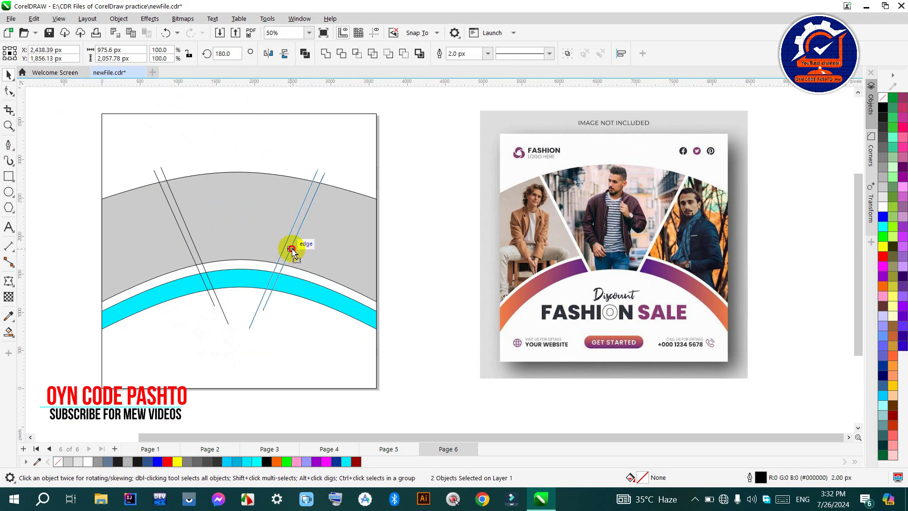
left_click_drag(292, 247, 294, 244)
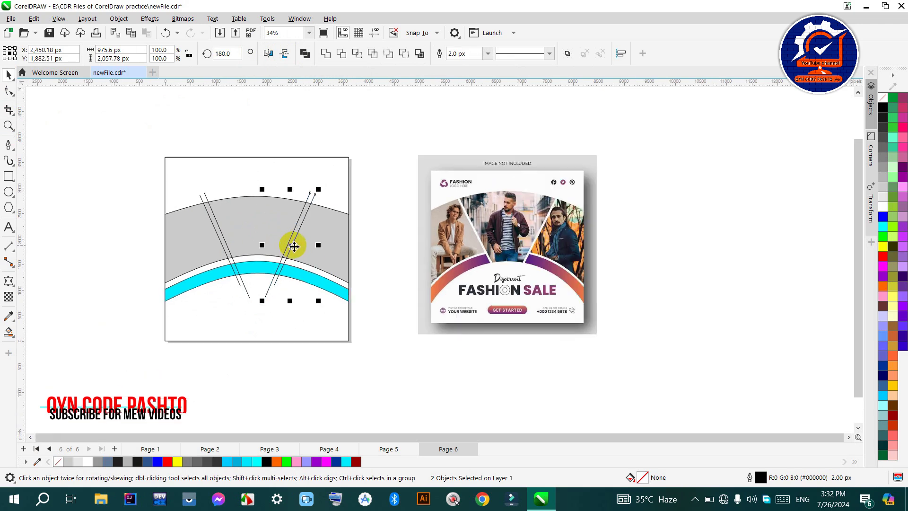
- Smart Fill the center of the gray band and cyan strip between the inner slanted lines with dark teal #002129
left_click(106, 236)
scroll(263, 265, "down", 1)
left_click(9, 333)
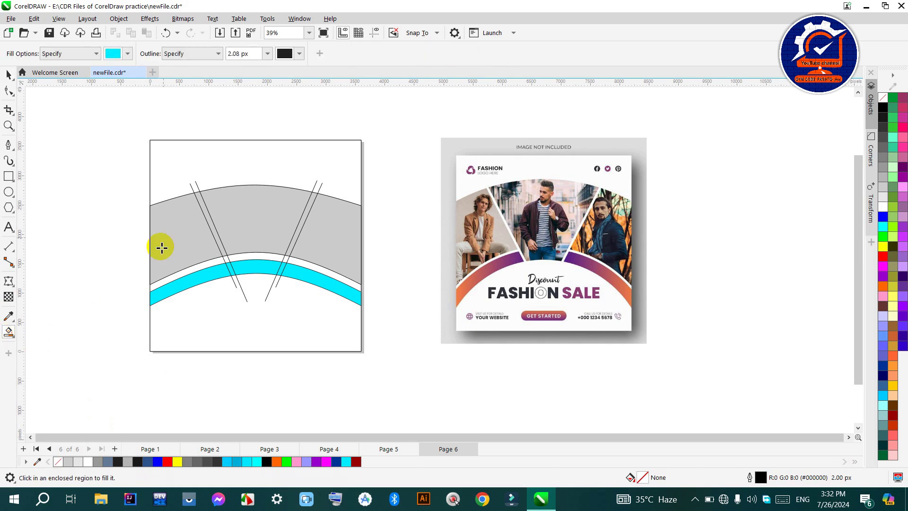
left_click(113, 55)
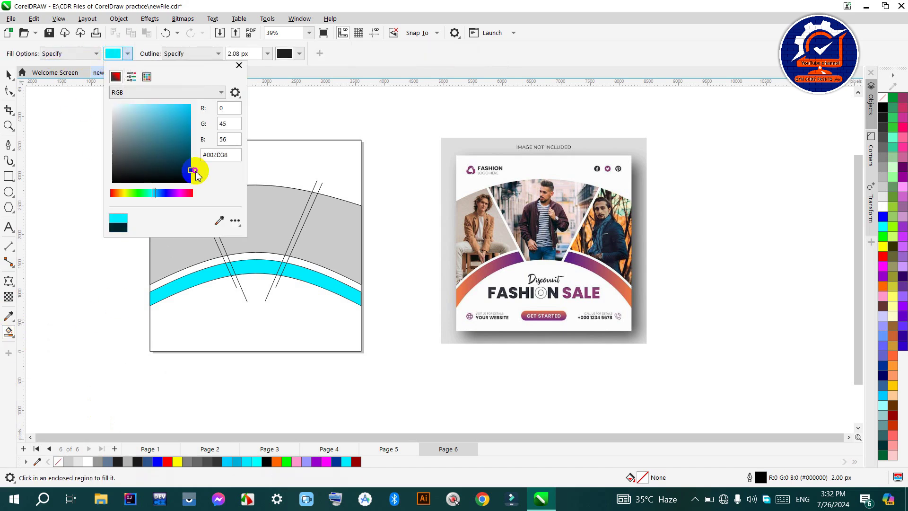
left_click(254, 267)
left_click(260, 268)
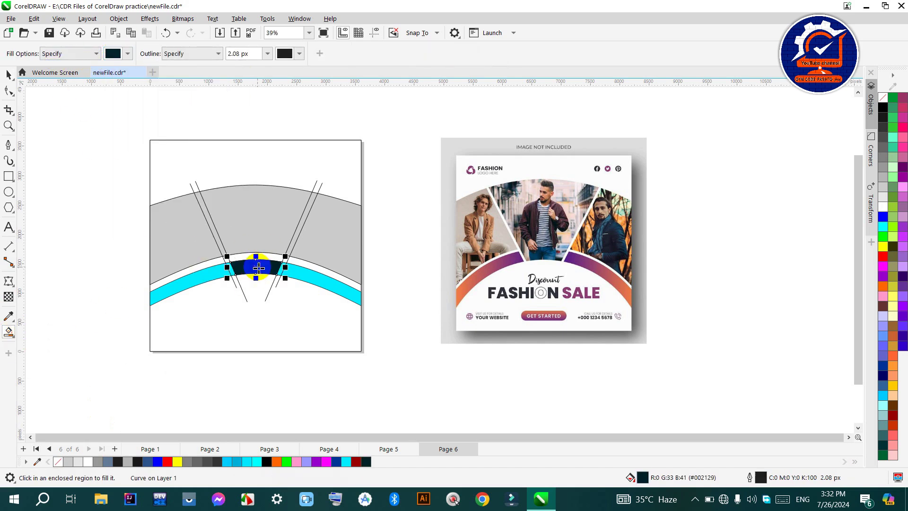
scroll(241, 263, "up", 1)
scroll(250, 260, "up", 1)
left_click(261, 242)
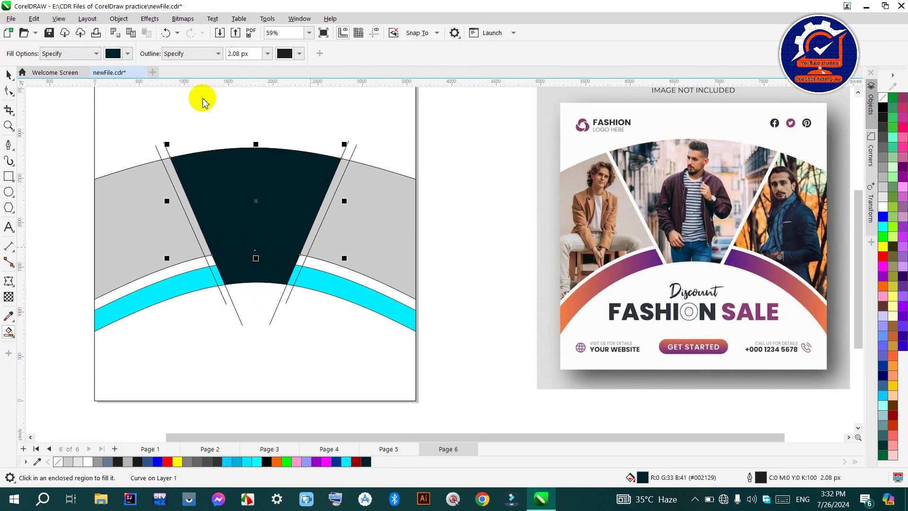
- Smart Fill the narrow gaps between each pair of slanted lines, on both sides of the dark panel, with teal #4A90A1
left_click(114, 53)
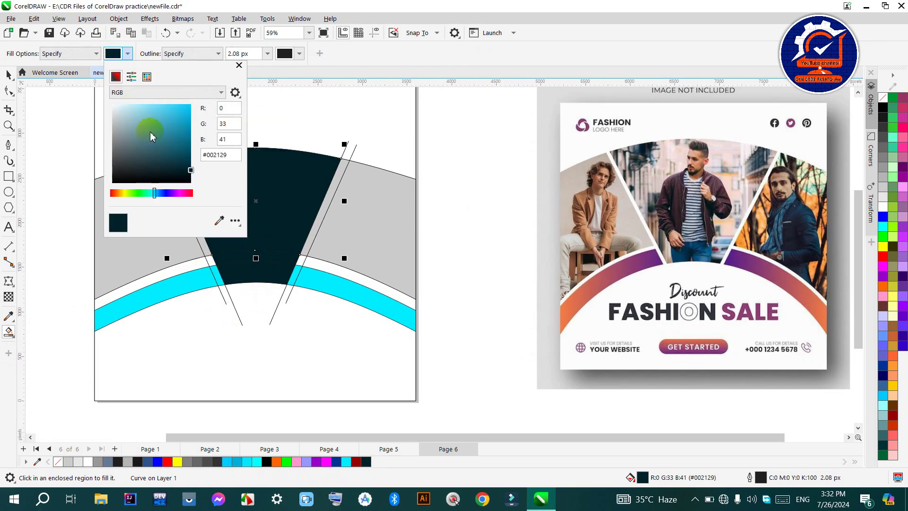
left_click(311, 226)
left_click(310, 226)
scroll(300, 260, "up", 1)
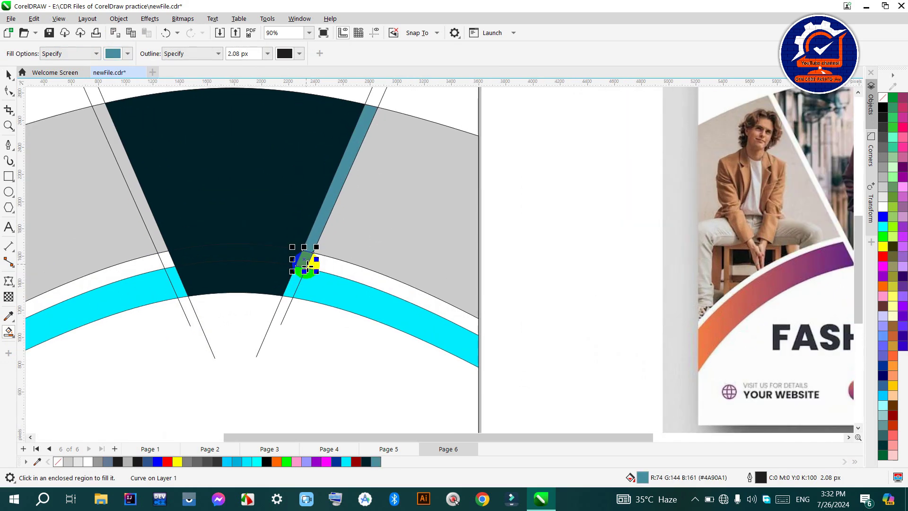
scroll(175, 273, "down", 3)
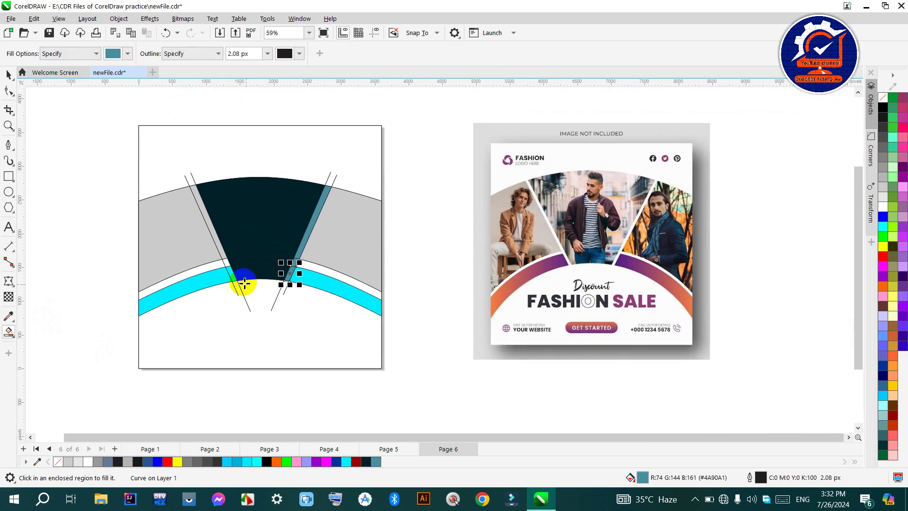
scroll(219, 267, "up", 3)
left_click(205, 233)
scroll(212, 255, "down", 2)
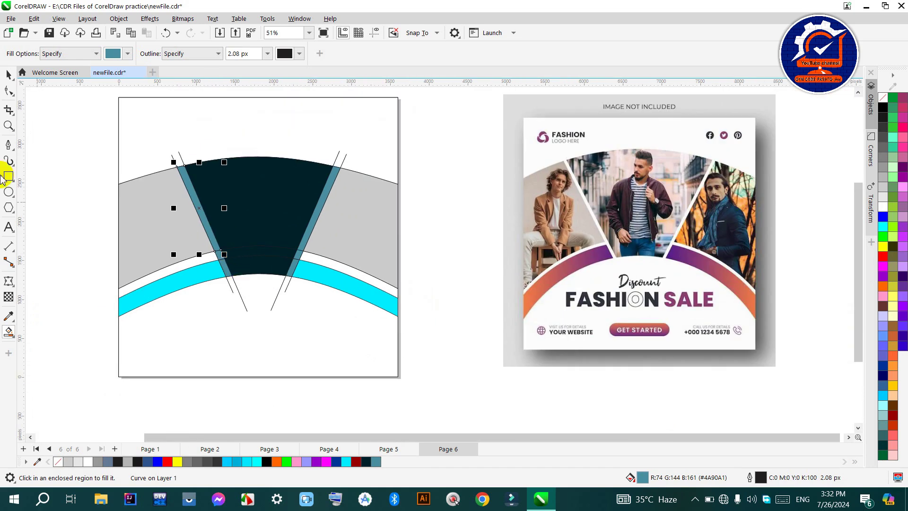
- Weld the teal pieces of the left divider into one shape and do the same for the right divider
key("space")
scroll(225, 239, "up", 1)
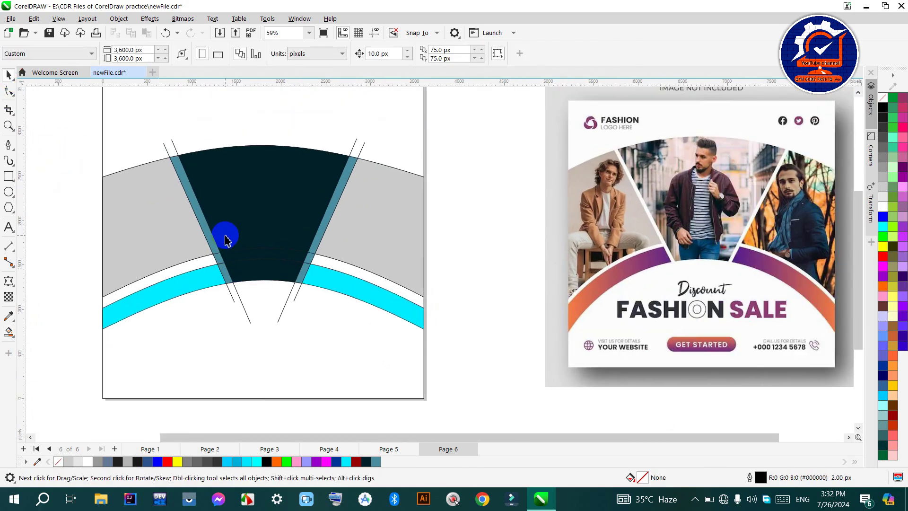
left_click(197, 222)
left_click(226, 279, "shift")
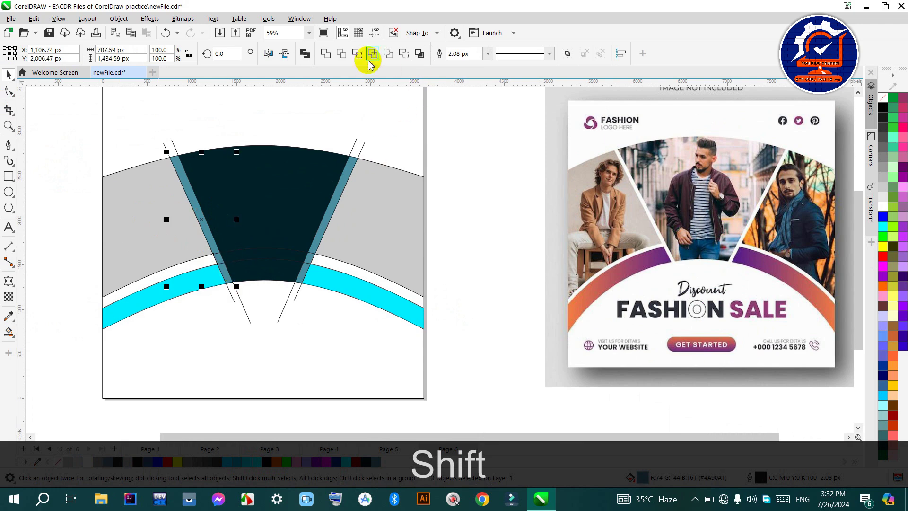
left_click(491, 168)
left_click(324, 247, "shift")
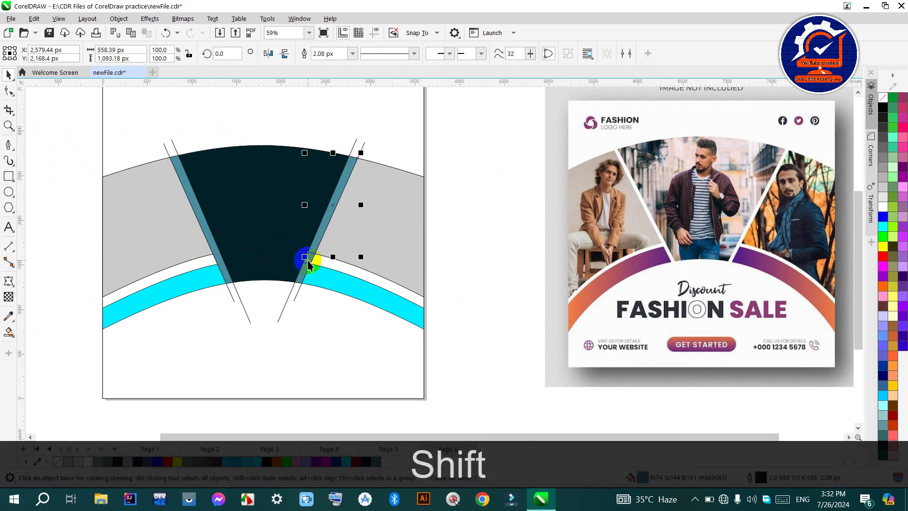
left_click(486, 168)
- Delete the four slanted guide lines around the dark center panel
left_click(351, 149)
key("BackSpace")
left_click(359, 153)
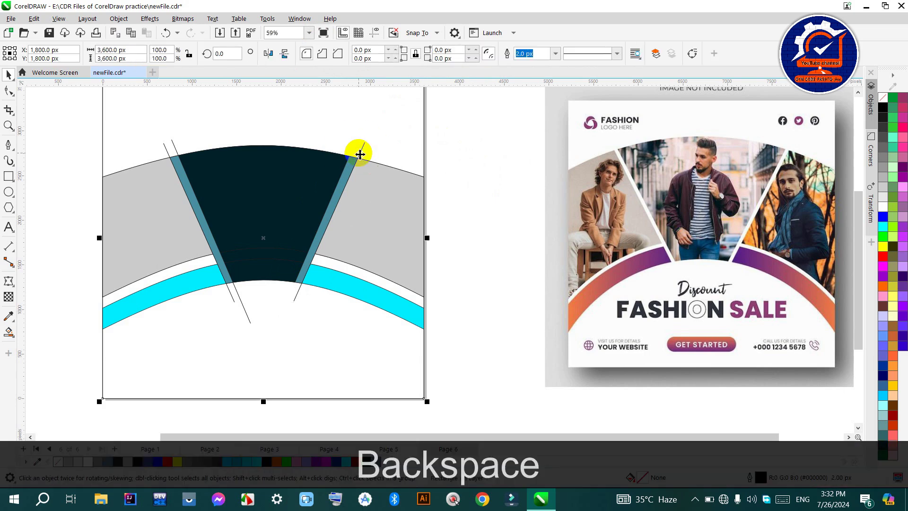
left_click(177, 147)
left_click(169, 155)
key("BackSpace")
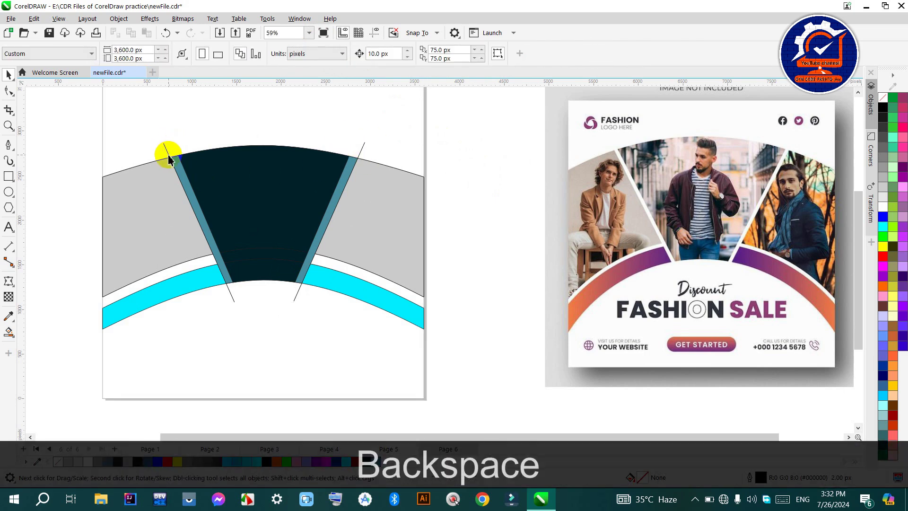
left_click(166, 151)
key("BackSpace")
scroll(314, 235, "down", 2)
left_click(300, 268)
key("BackSpace")
scroll(283, 274, "down", 2)
scroll(286, 283, "up", 2)
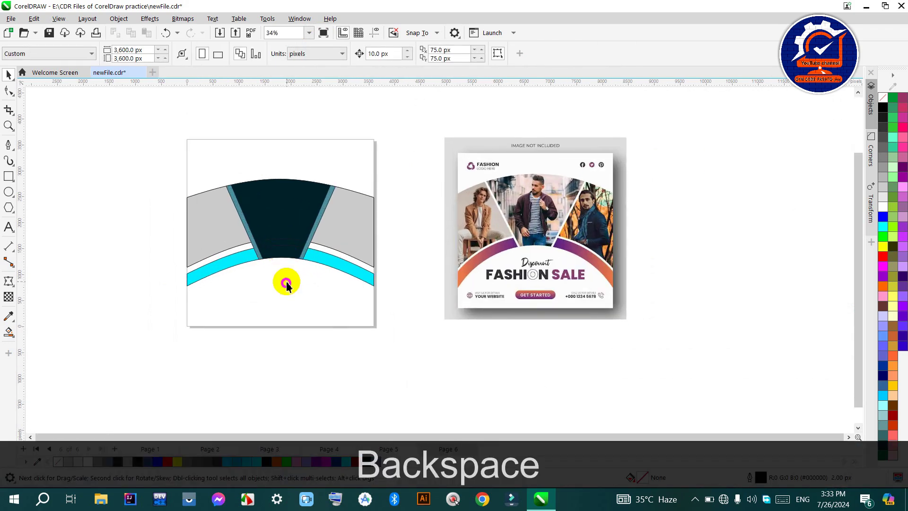
- Smart Fill the gray side panels left and right of the dividers with the same teal #4A90A1
left_click(321, 235)
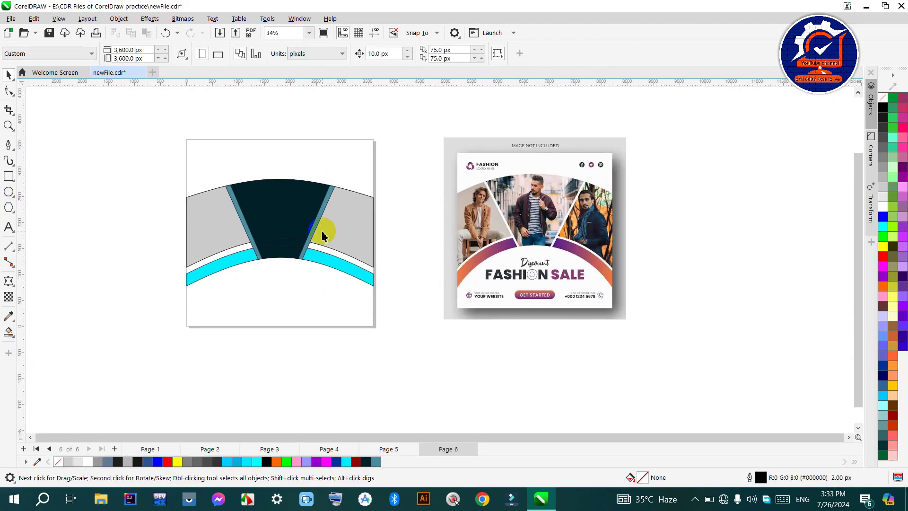
scroll(321, 234, "up", 1)
left_click(352, 236)
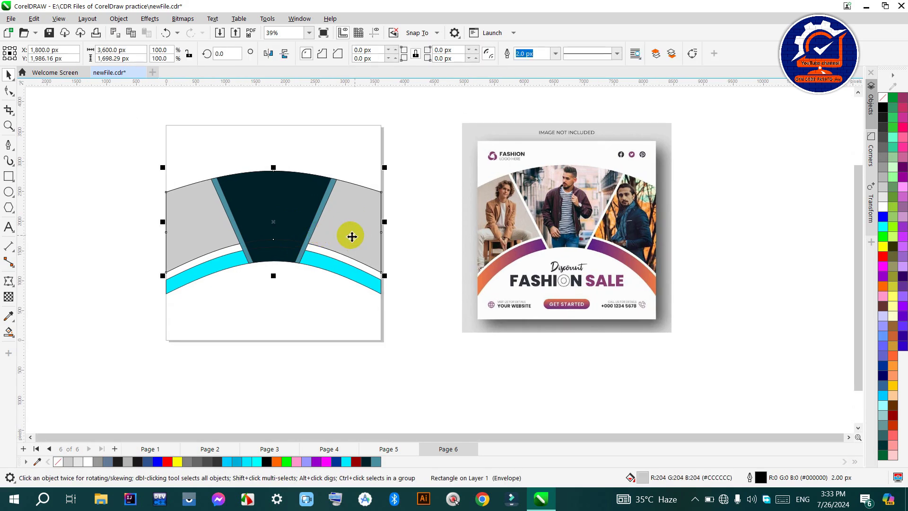
left_click(88, 204)
left_click(8, 332)
left_click(19, 348)
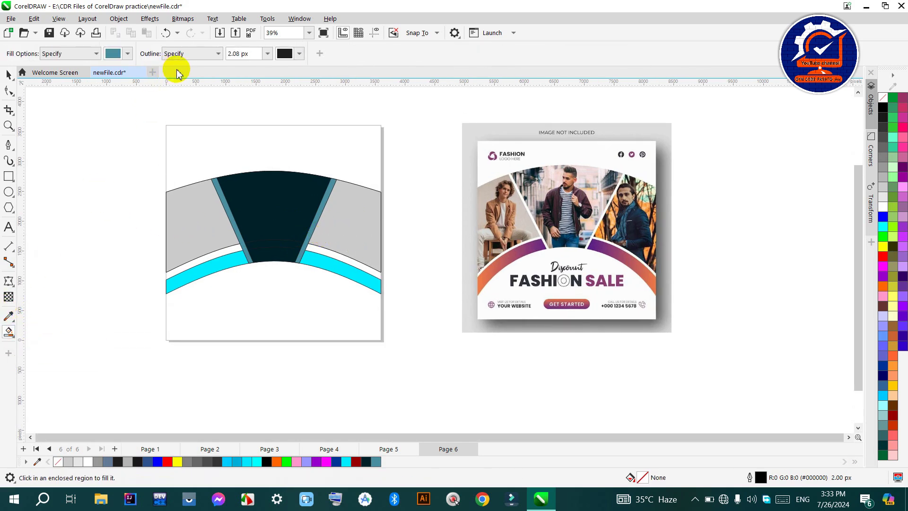
left_click(365, 229)
left_click(200, 221)
key("space")
left_click(92, 184)
left_click(362, 234)
left_click(398, 239)
- Move the reference fashion post farther right, clearing space between it and the page
scroll(307, 264, "up", 2)
scroll(307, 269, "down", 2)
left_click(544, 276)
- Open the 1221 folder on the Desktop for importing images and widen the file list beside the preview
right_click(437, 166)
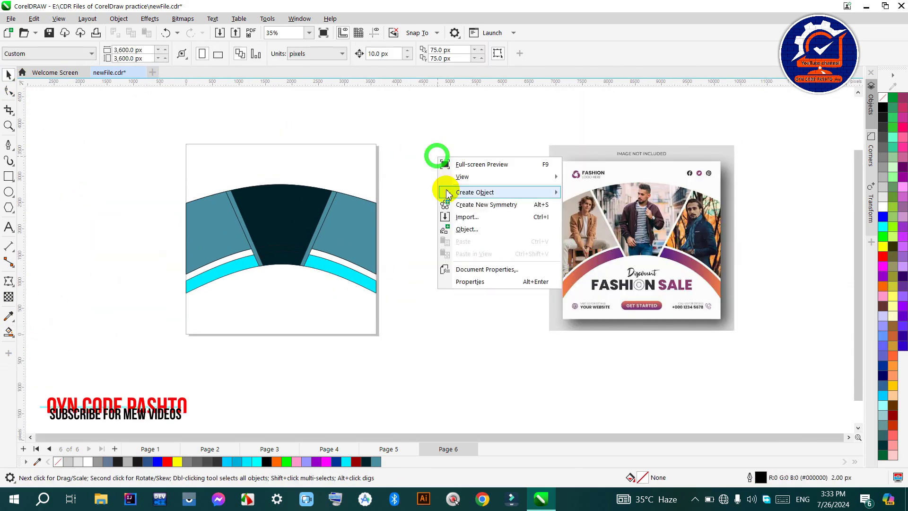
left_click(461, 216)
scroll(373, 300, "down", 3)
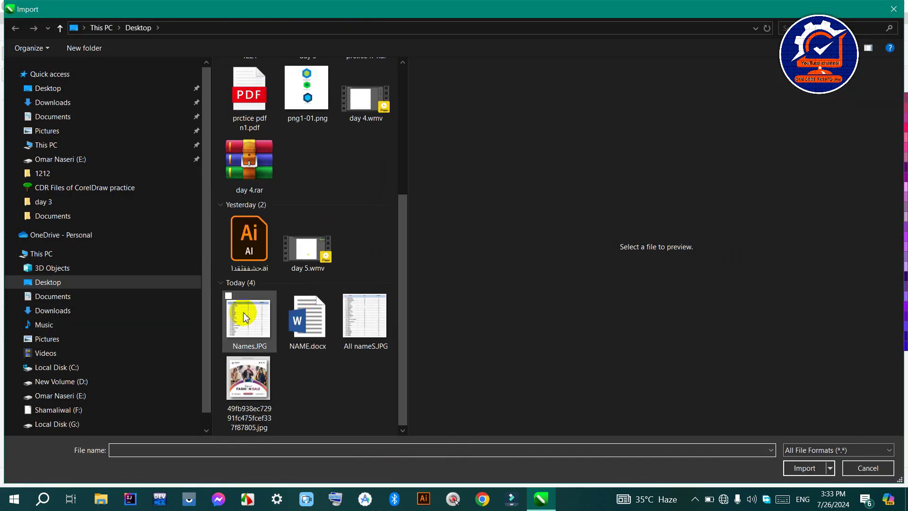
left_click(36, 280)
double_click(250, 198)
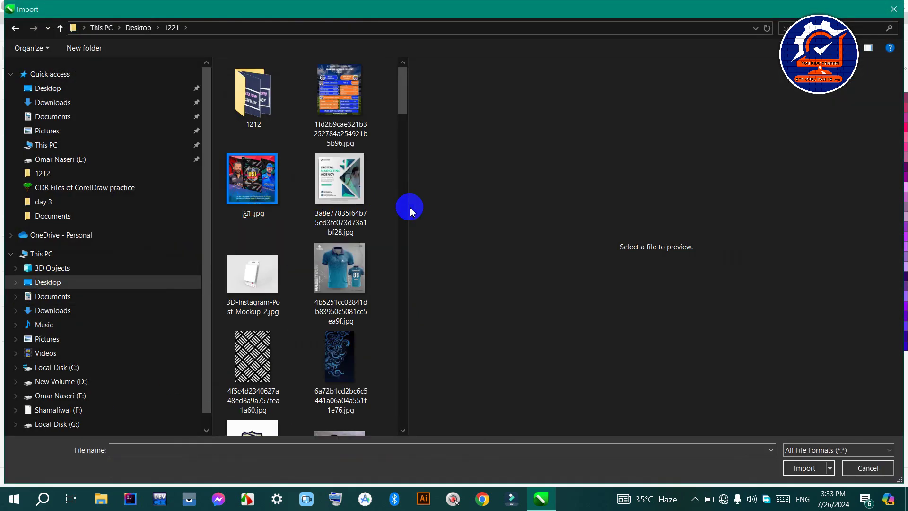
scroll(370, 197, "down", 10)
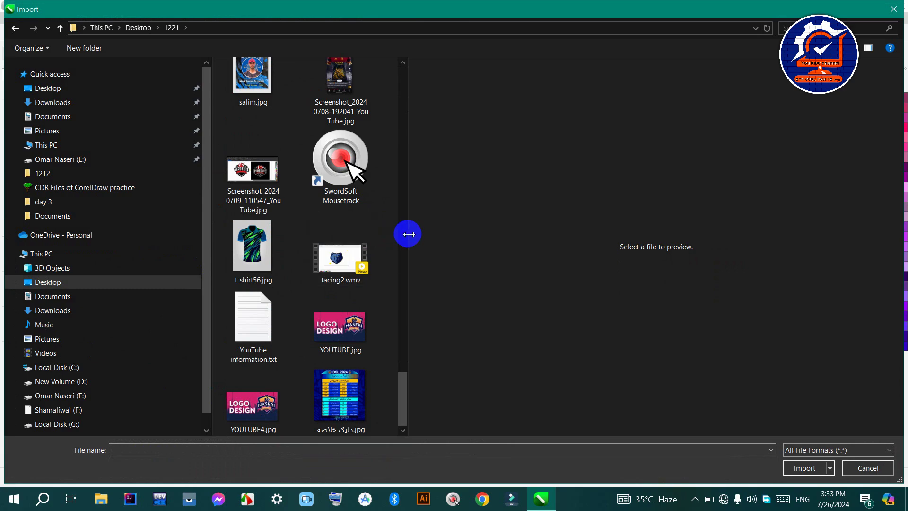
left_click_drag(408, 233, 619, 245)
scroll(428, 274, "up", 10)
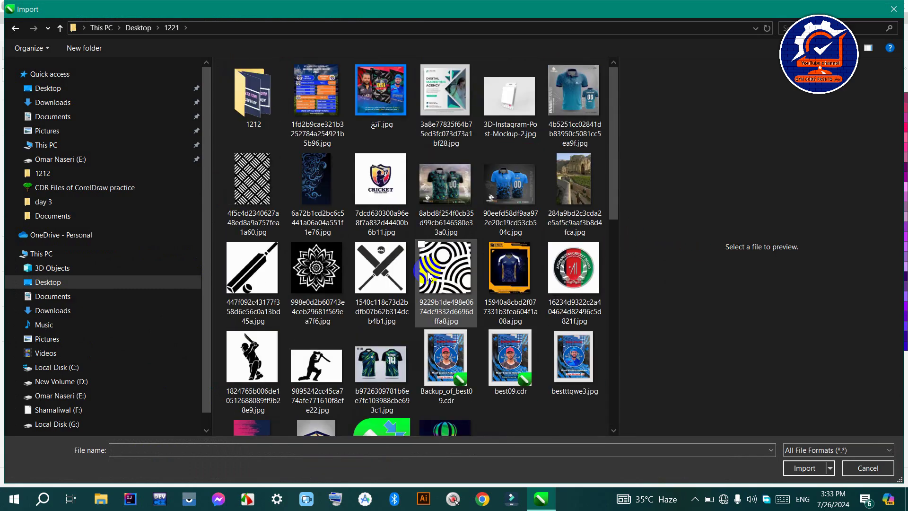
- Import the mosque photo and the mountain lake photo together from the 1221 folder
scroll(427, 274, "down", 6)
scroll(402, 267, "up", 5)
scroll(375, 263, "down", 4)
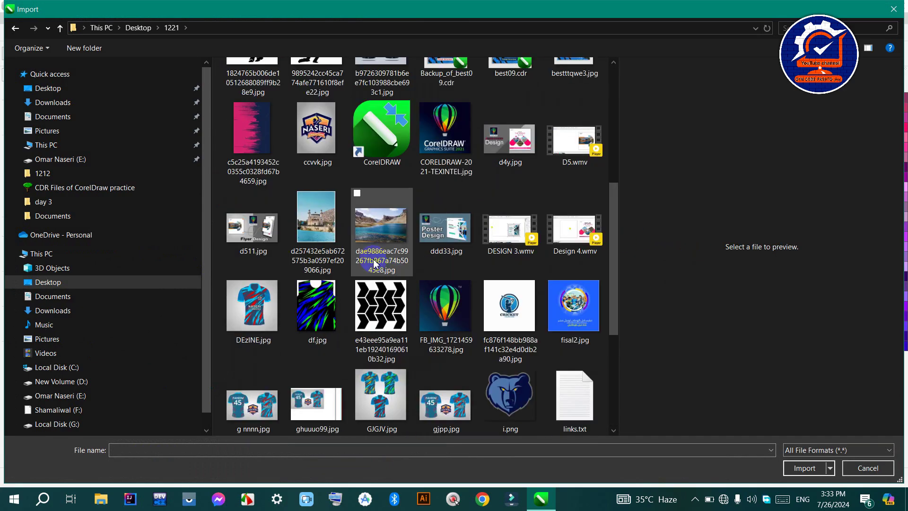
left_click(374, 264)
left_click(318, 222, "ctrl")
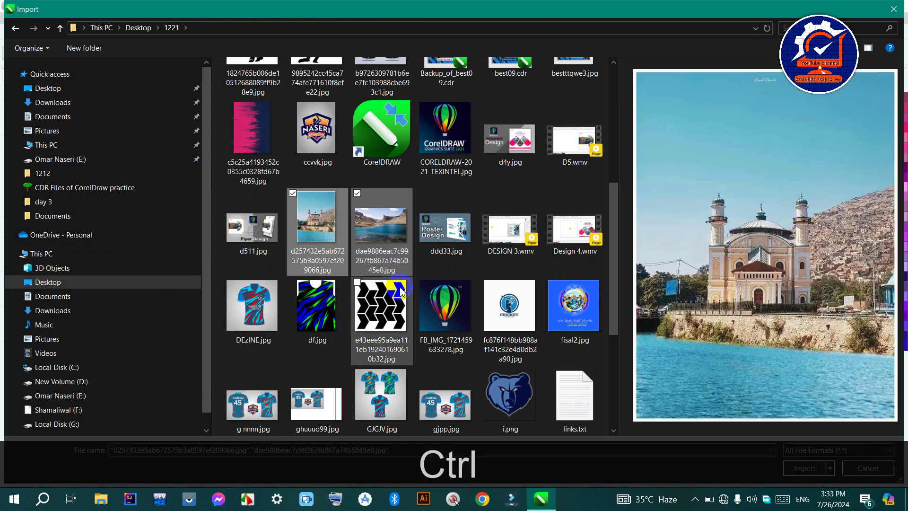
scroll(378, 293, "down", 5)
scroll(401, 290, "up", 4)
scroll(404, 289, "up", 5)
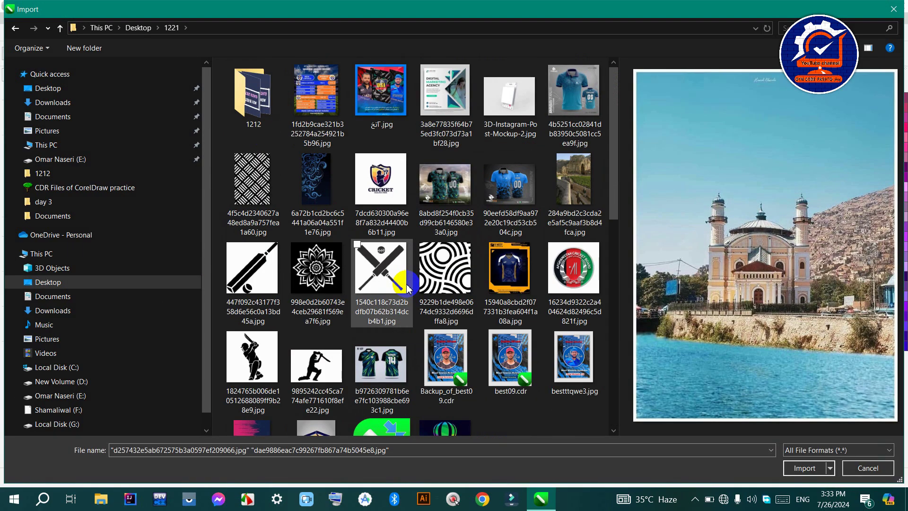
scroll(407, 289, "down", 5)
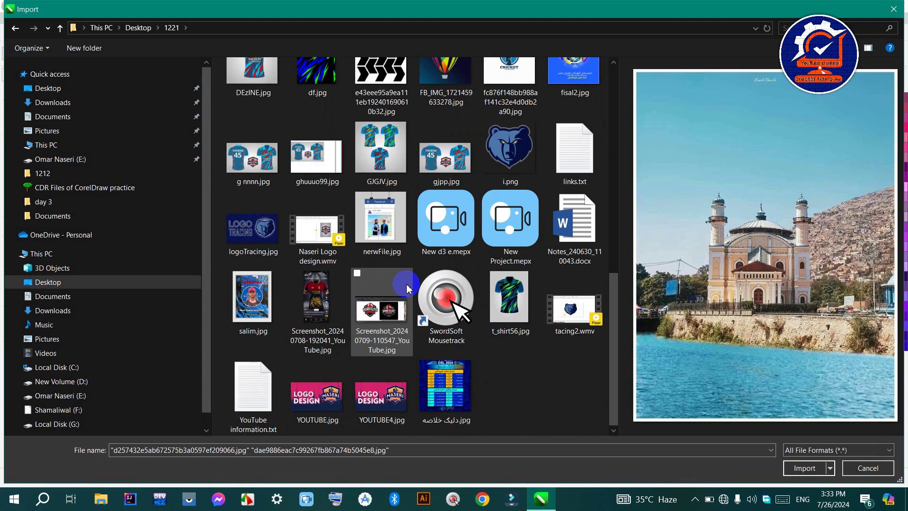
left_click(788, 468)
- Place the mosque photo between the page and the reference, and the lake photo left of the page at about 1875 × 1254 px
left_click(519, 293)
left_click_drag(87, 139, 185, 319)
left_click_drag(127, 214, 116, 239)
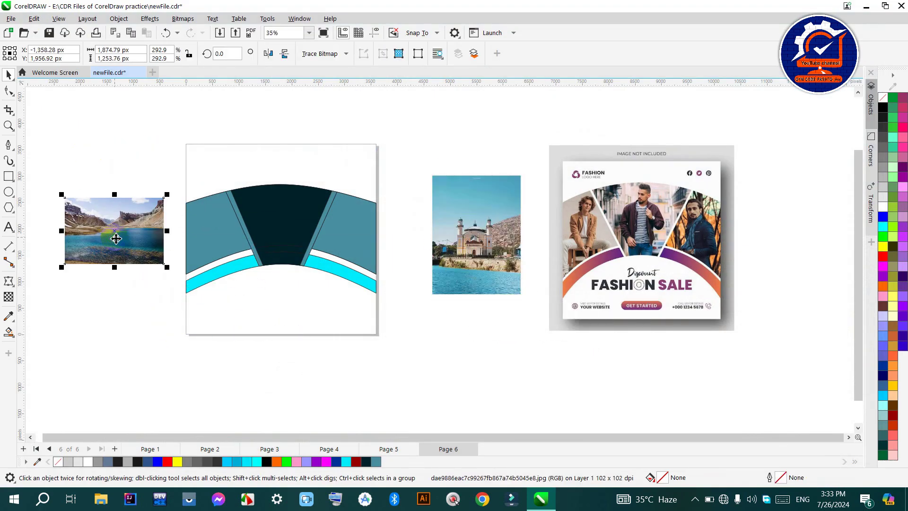
- Import the beach, green valley and night scene images together from the Desktop folder
right_click(450, 332)
left_click(446, 354)
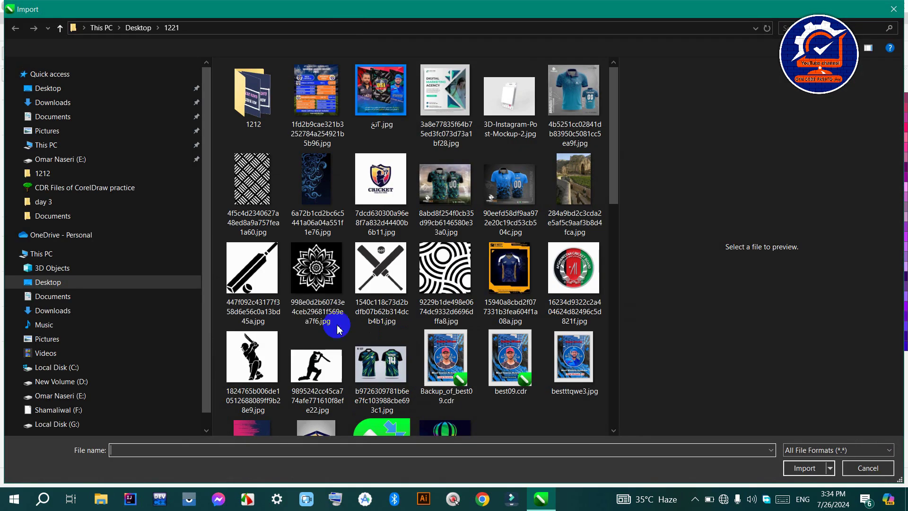
scroll(349, 307, "down", 10)
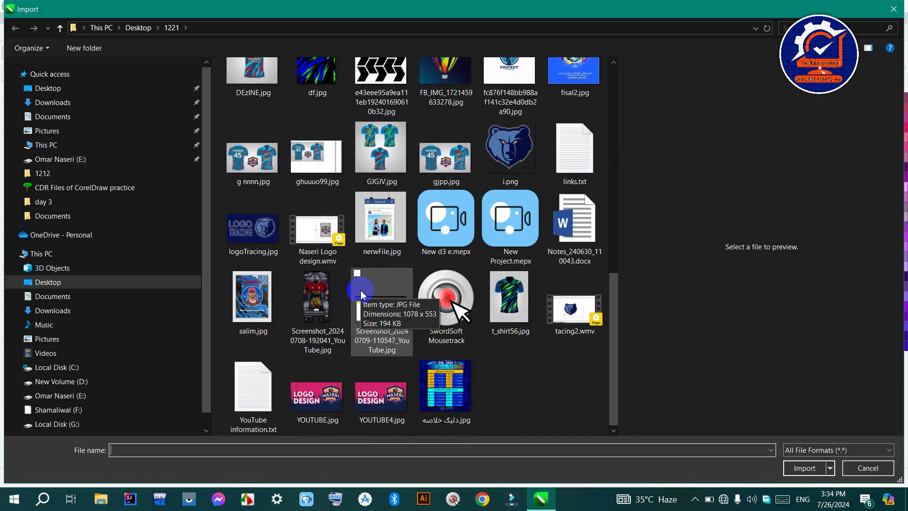
scroll(361, 294, "up", 3)
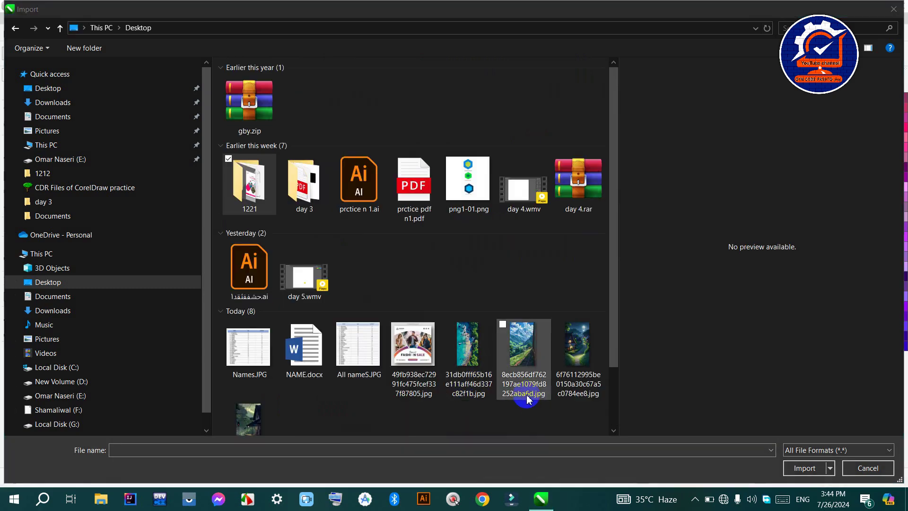
left_click_drag(588, 300, 447, 333)
left_click(804, 468)
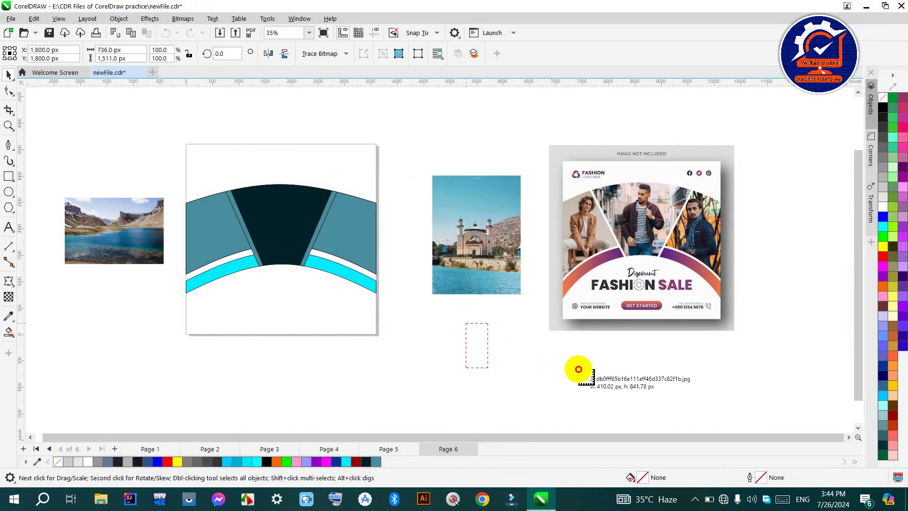
- Place the three images below the mosque photo and reference, the beach about 445 × 913 px and the night scene about 359 × 645 px
left_click(503, 322)
left_click(604, 348)
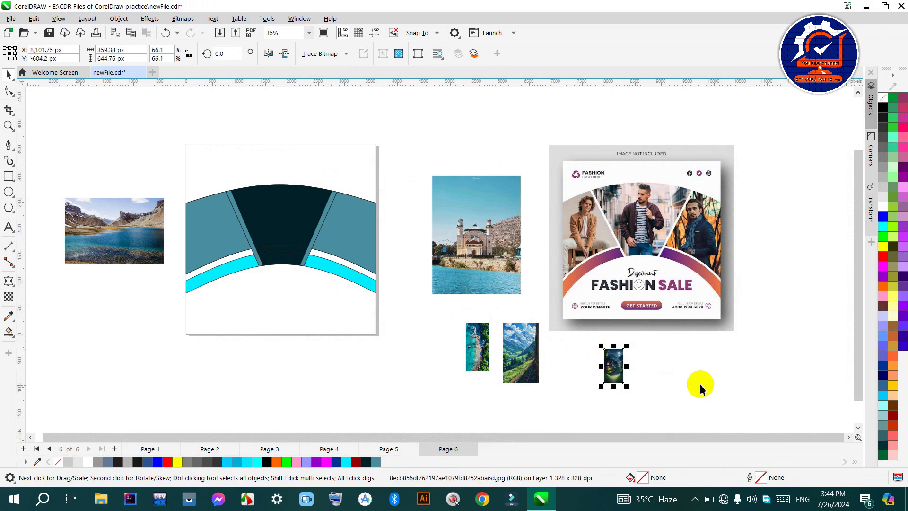
left_click(705, 392)
- Move the beach photo next to the page's right edge and enlarge it to about 1401 × 2877 px
scroll(587, 368, "up", 2)
scroll(587, 368, "down", 3)
left_click_drag(518, 368, 411, 345)
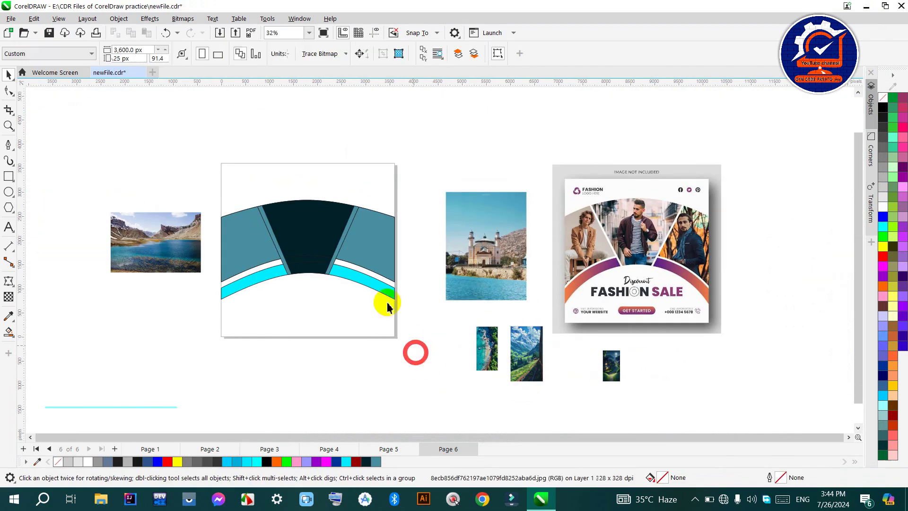
scroll(411, 345, "up", 3)
scroll(384, 277, "down", 2)
left_click_drag(498, 363, 427, 226)
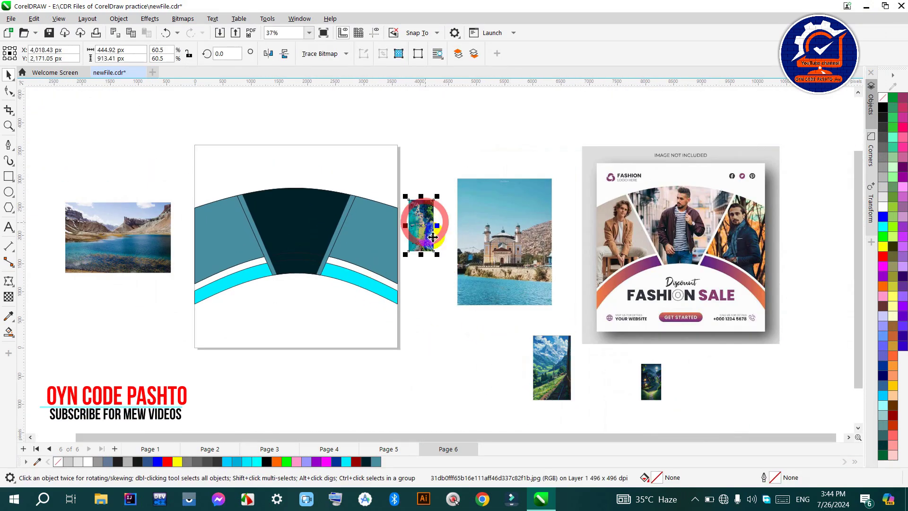
left_click_drag(439, 263, 489, 369)
- PowerClip the enlarged beach photo inside the right arched panel of the design
right_click(450, 284)
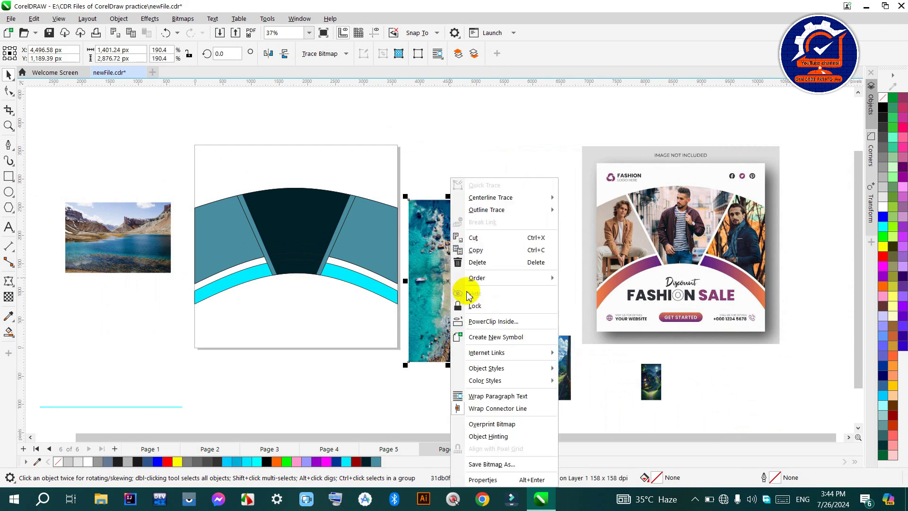
left_click(493, 321)
left_click(294, 217)
scroll(331, 226, "up", 1)
scroll(382, 249, "down", 1)
scroll(520, 344, "down", 1)
- PowerClip the green valley photo inside the left arched panel and enlarge it there to about 1273 × 2169 px
right_click(535, 375)
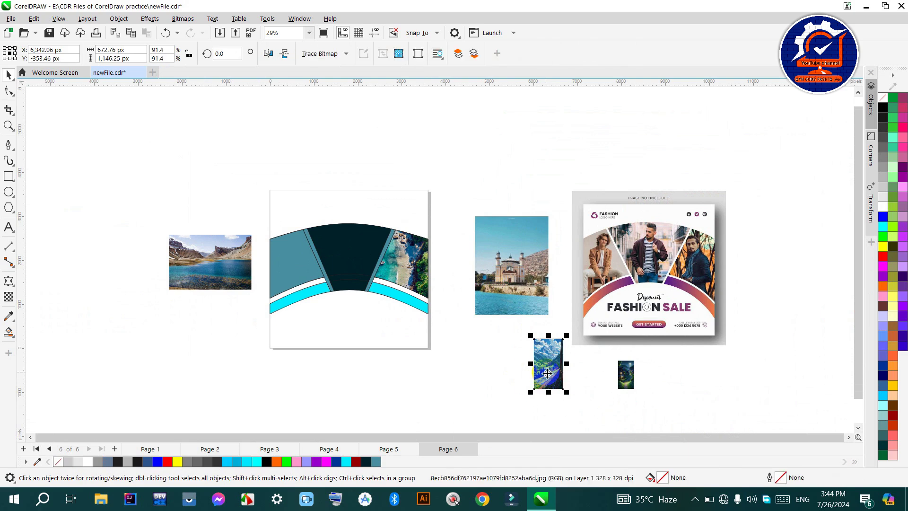
left_click(556, 218)
left_click(293, 257)
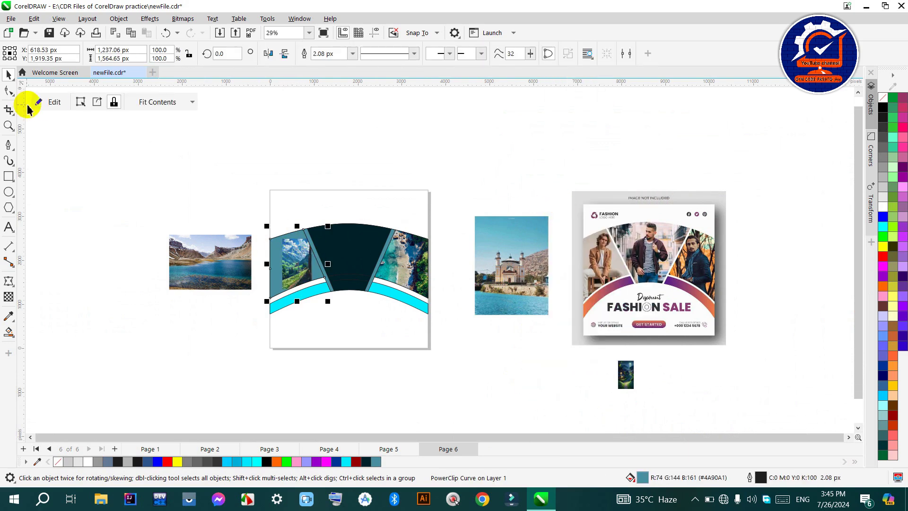
left_click(44, 102)
left_click_drag(285, 260, 281, 252)
left_click_drag(304, 282, 373, 326)
left_click(41, 103)
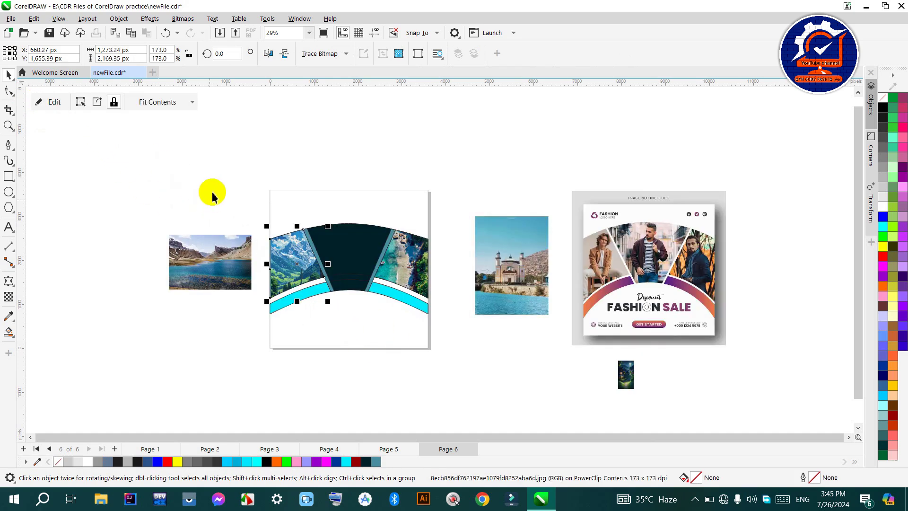
- Shift the valley photo upward within its PowerClip so it fills the left arched panel
scroll(290, 300, "up", 4)
left_click(51, 99)
left_click_drag(320, 255, 316, 214)
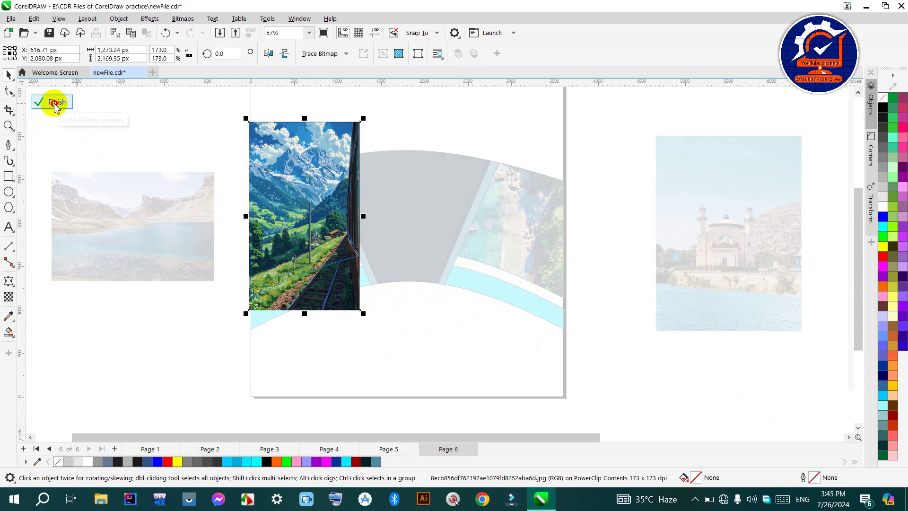
left_click(56, 102)
- PowerClip the mosque photo inside the central panel and enlarge it there to about 2085 × 2780 px
scroll(298, 262, "down", 2)
right_click(536, 284)
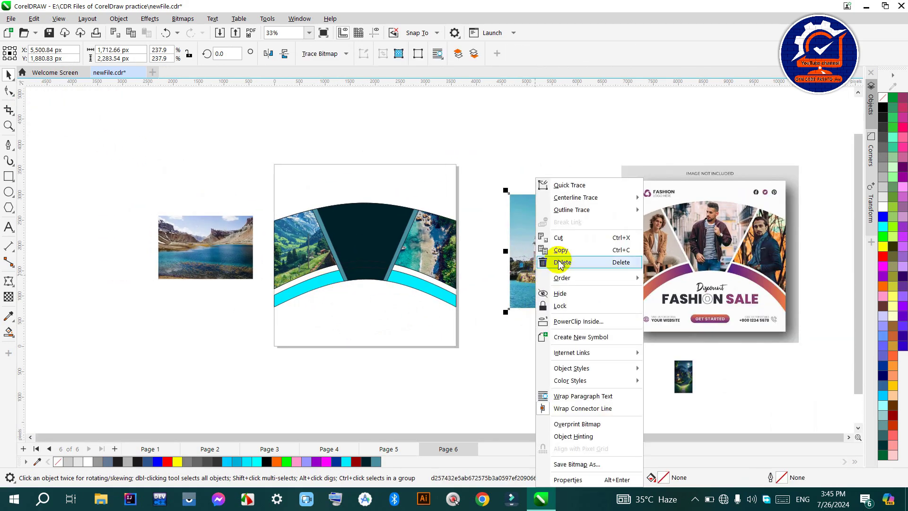
left_click(568, 321)
left_click(352, 246)
left_click(46, 105)
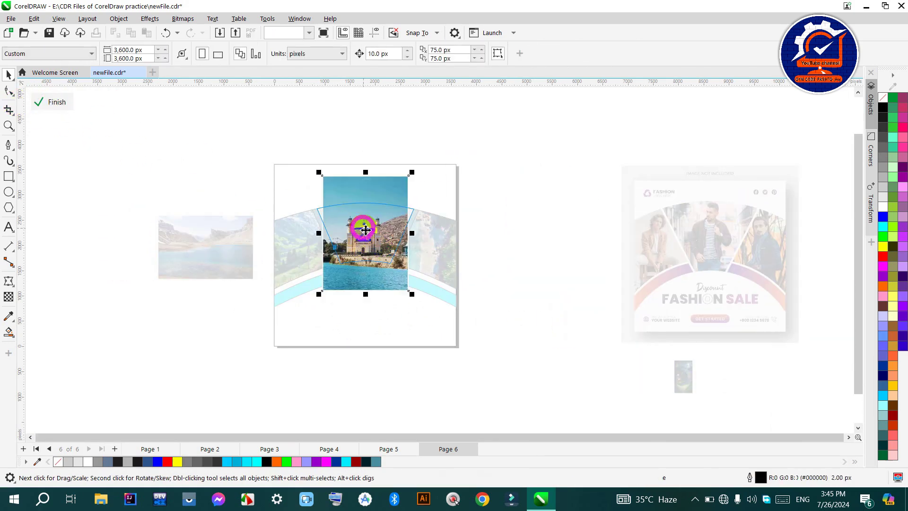
left_click(365, 227)
left_click_drag(405, 283, 428, 310)
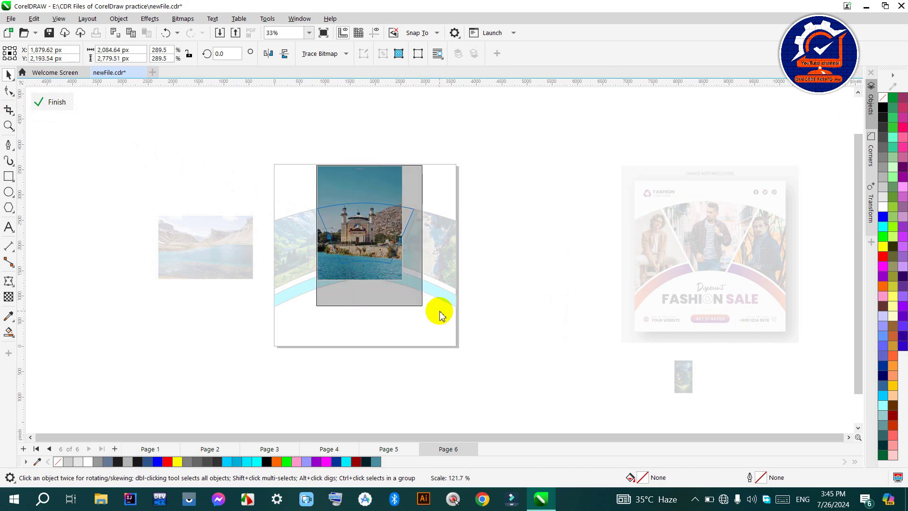
left_click(55, 101)
scroll(493, 293, "up", 2)
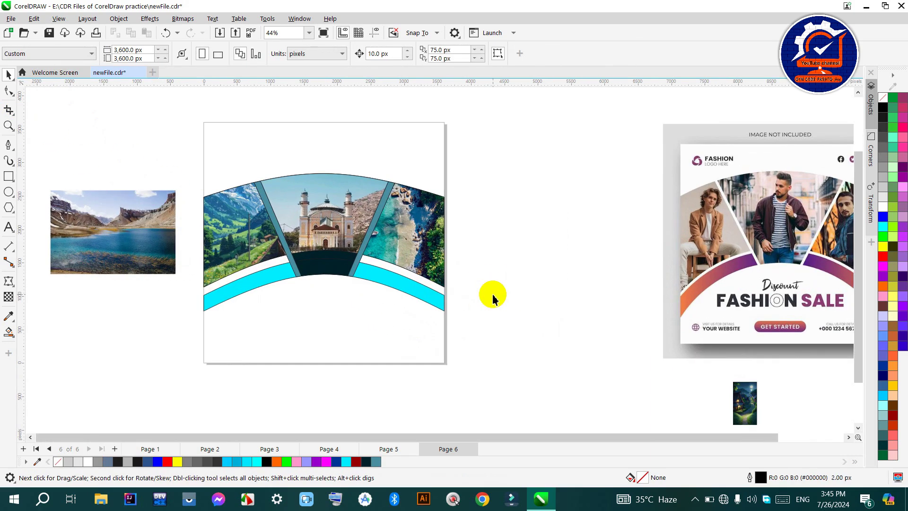
- Apply a vertical fountain fill to the cyan curved band, running from orange at its bottom to violet at its top
scroll(492, 294, "down", 3)
left_click(448, 296)
left_click(9, 332)
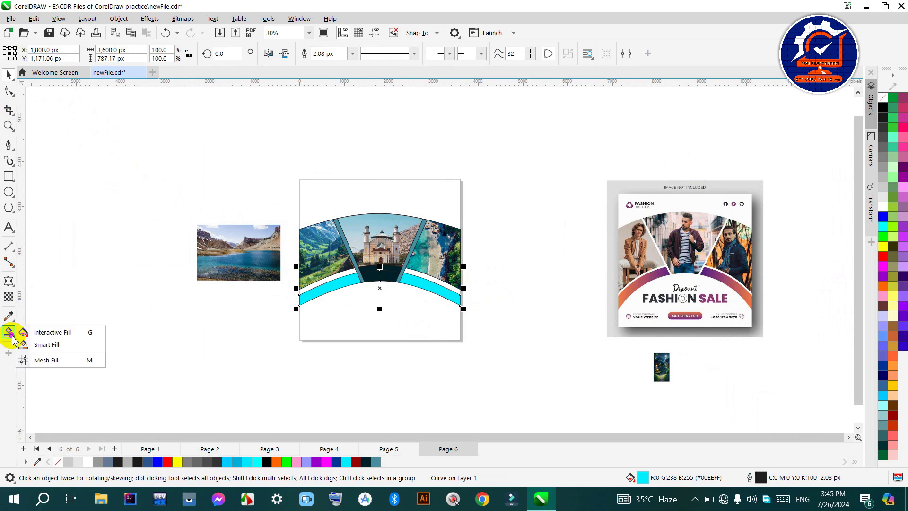
left_click(29, 330)
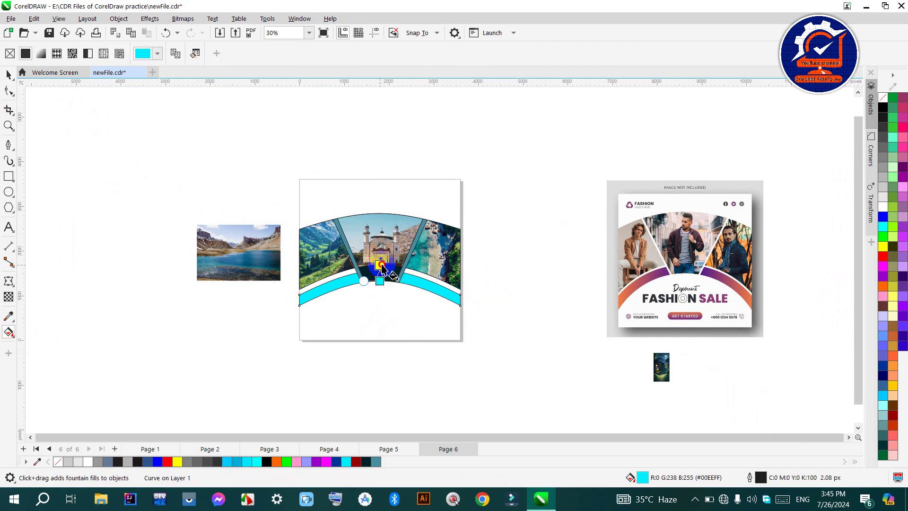
left_click(379, 282)
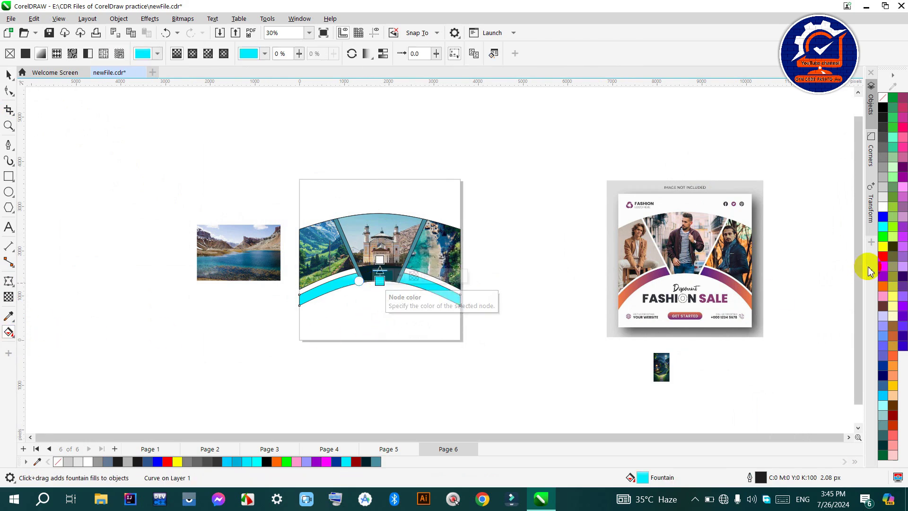
left_click_drag(883, 286, 381, 282)
left_click_drag(882, 256, 276, 247)
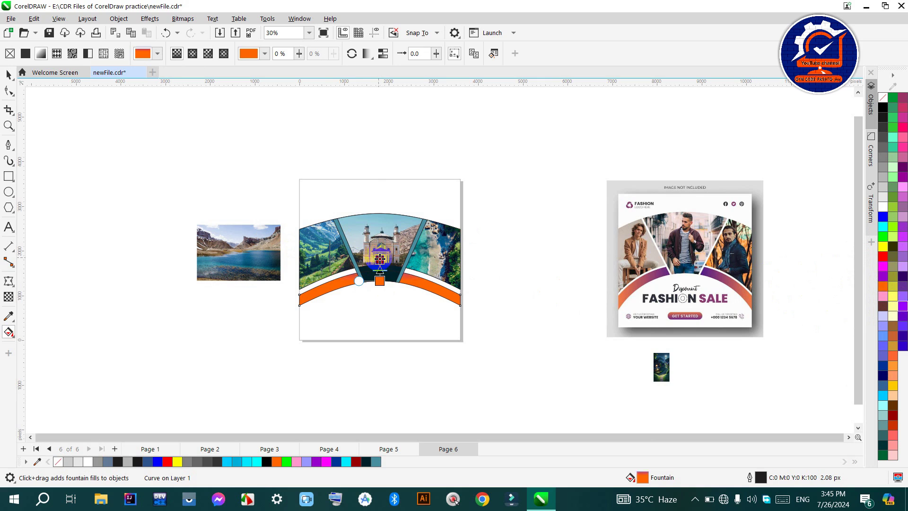
left_click_drag(380, 282, 382, 309)
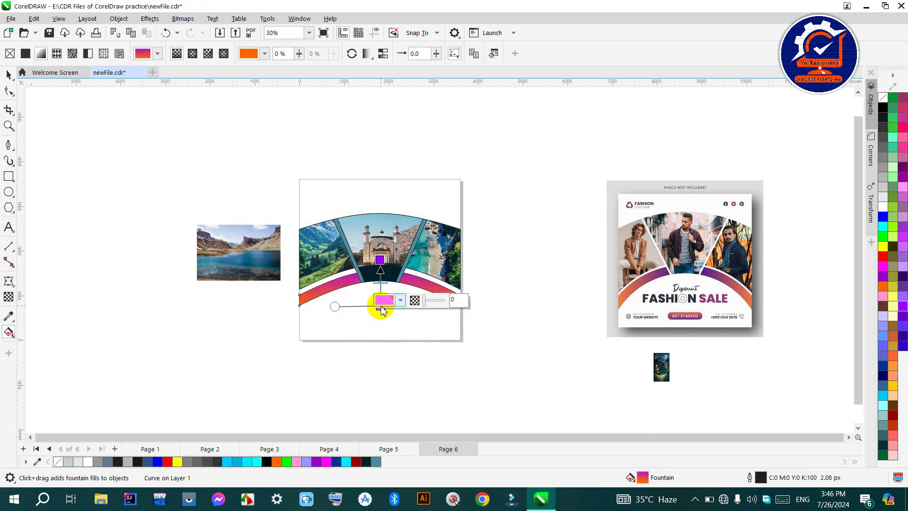
left_click(8, 74)
left_click_drag(285, 206, 488, 323)
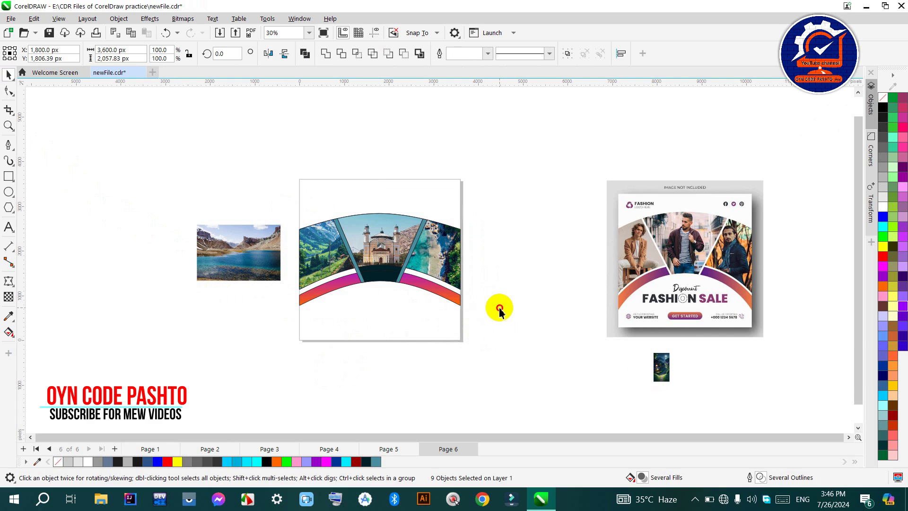
left_click(499, 310)
left_click(415, 249)
scroll(360, 258, "up", 1)
left_click(544, 219)
- Fill the two slanted teal divider strips beside the central panel with white
scroll(394, 253, "up", 1)
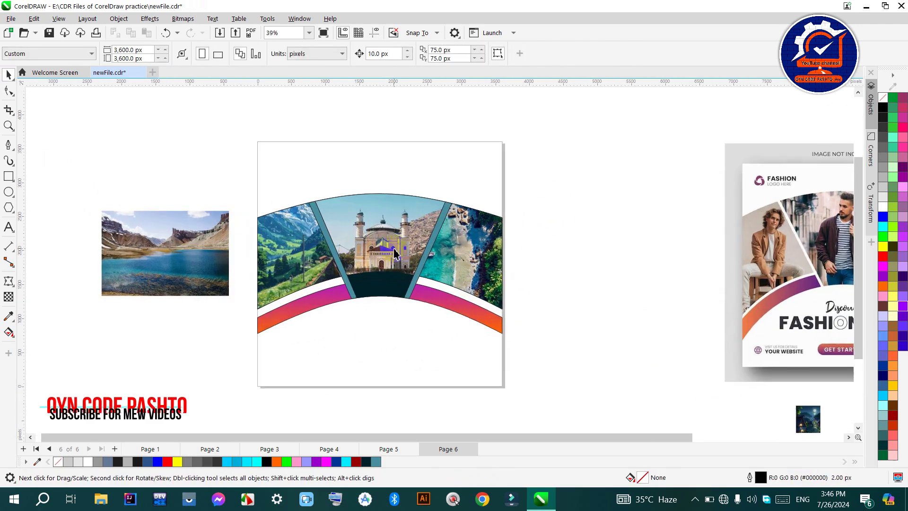
scroll(418, 238, "up", 1)
left_click(435, 236)
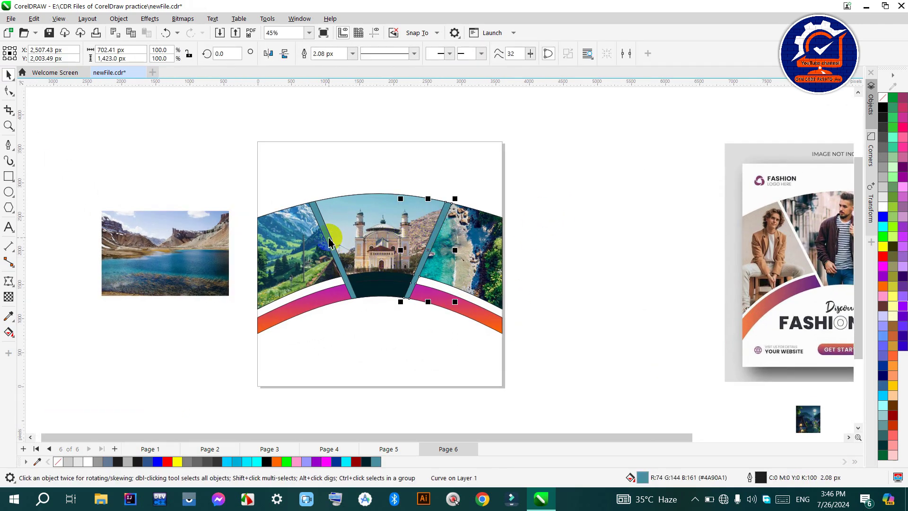
left_click(329, 243, "shift")
left_click(883, 99)
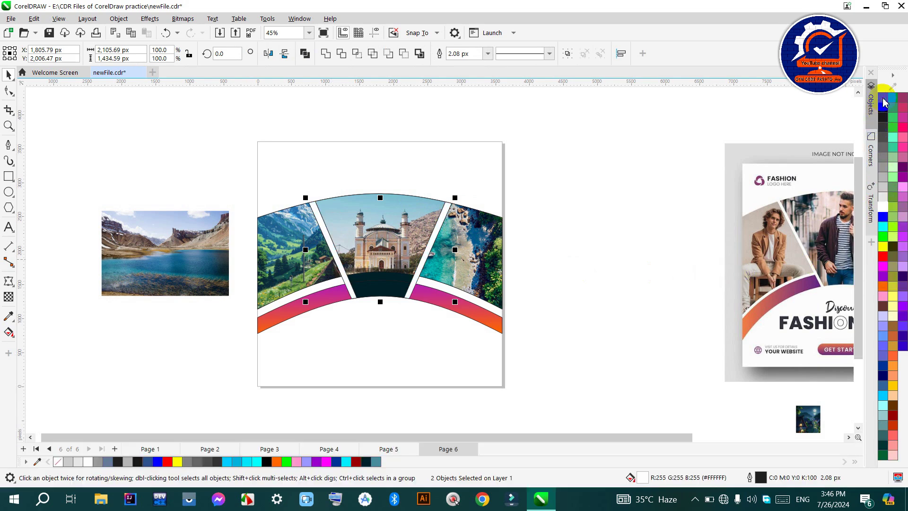
- Remove the outlines from all the arched panels, dividers and the gradient band
scroll(543, 278, "down", 1)
left_click(534, 315)
left_click_drag(289, 199, 289, 191)
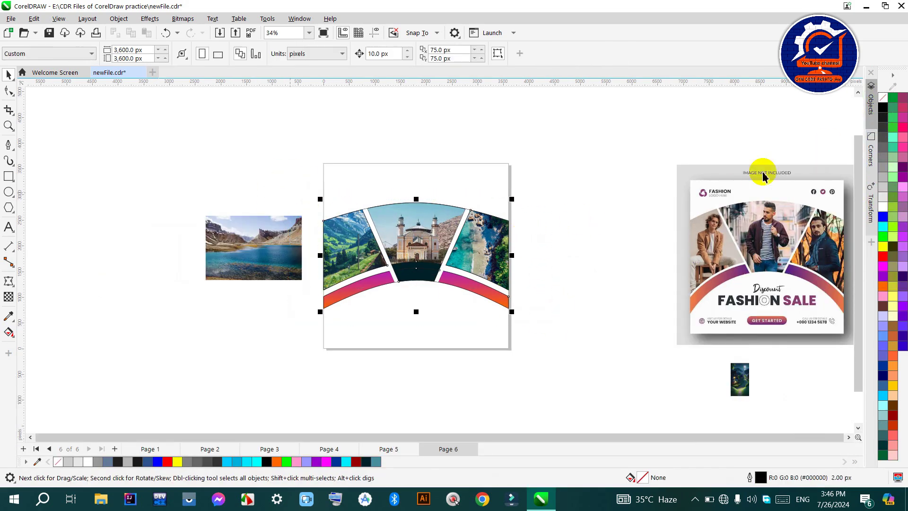
left_click(605, 212)
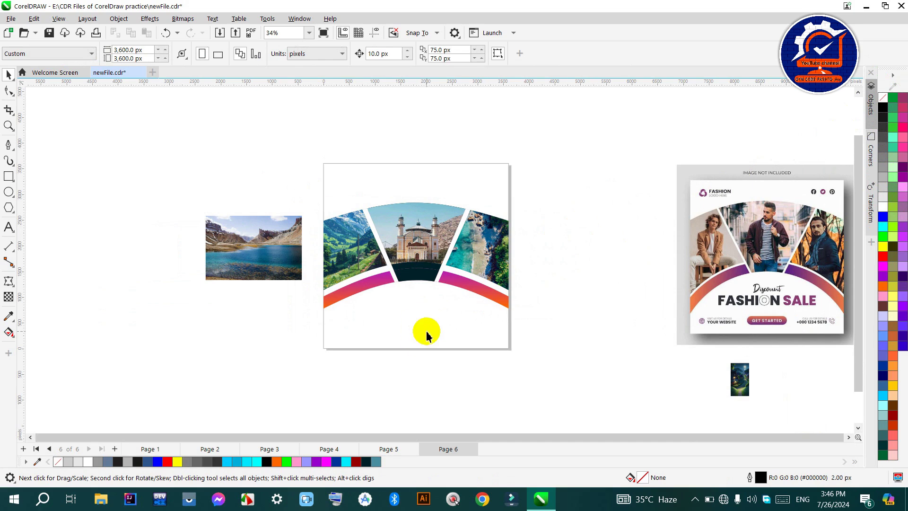
- Add a page-sized 3600 × 3600 px rectangle and bring the arched artwork to the front of the page
double_click(9, 176)
left_click(9, 74)
left_click_drag(541, 322, 291, 180)
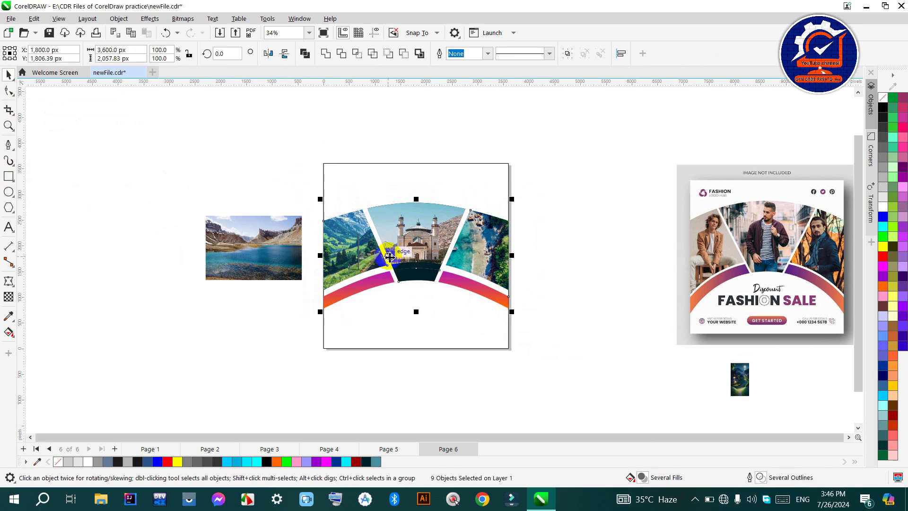
key("ctrl+Home")
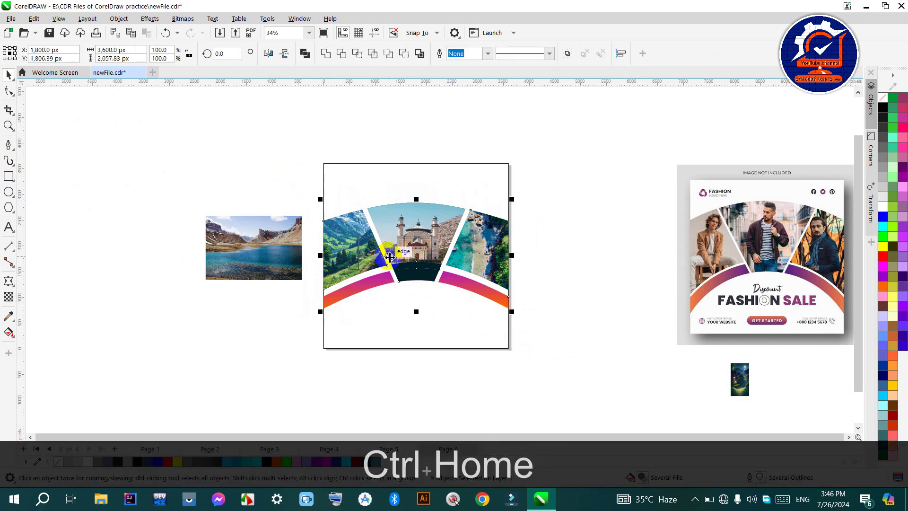
- Fill the page-sized background rectangle with white
left_click(486, 170)
left_click(884, 201)
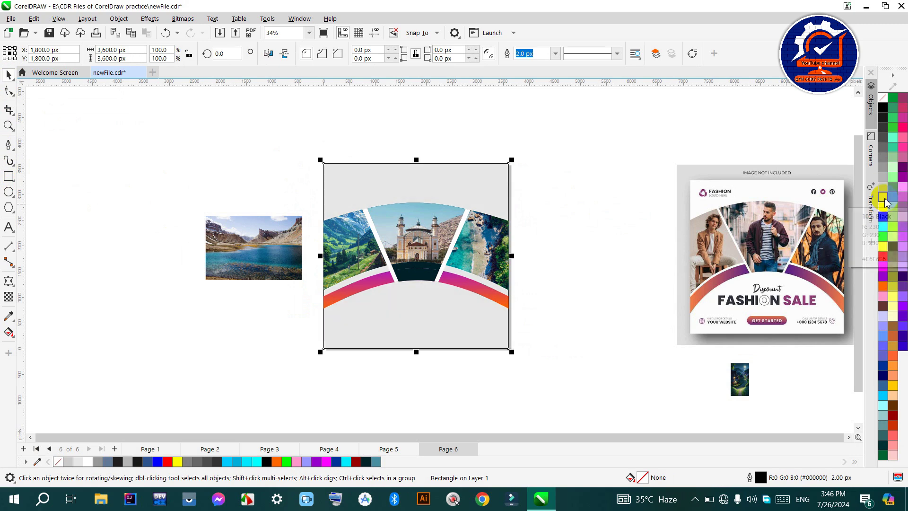
left_click(882, 207)
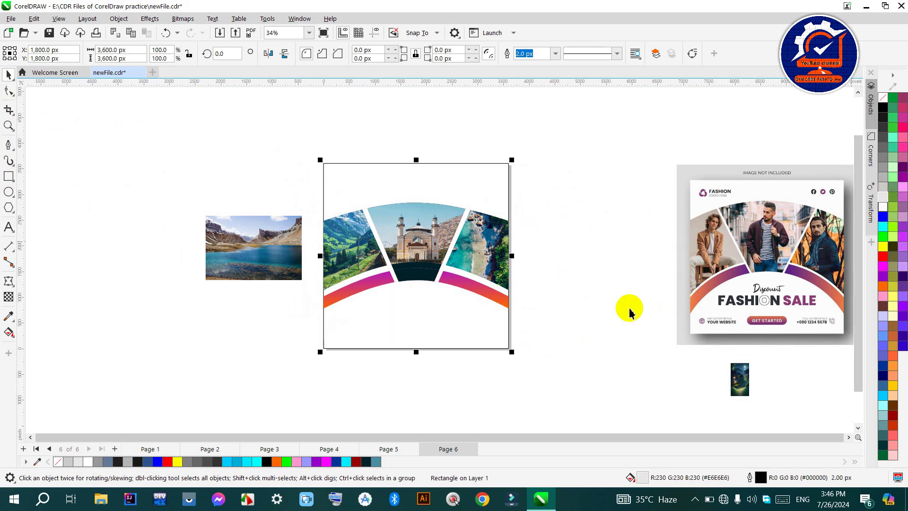
left_click(582, 299)
- Add the Arial title text NATURE below the arched band and enlarge it as the headline
left_click(6, 226)
left_click(387, 336)
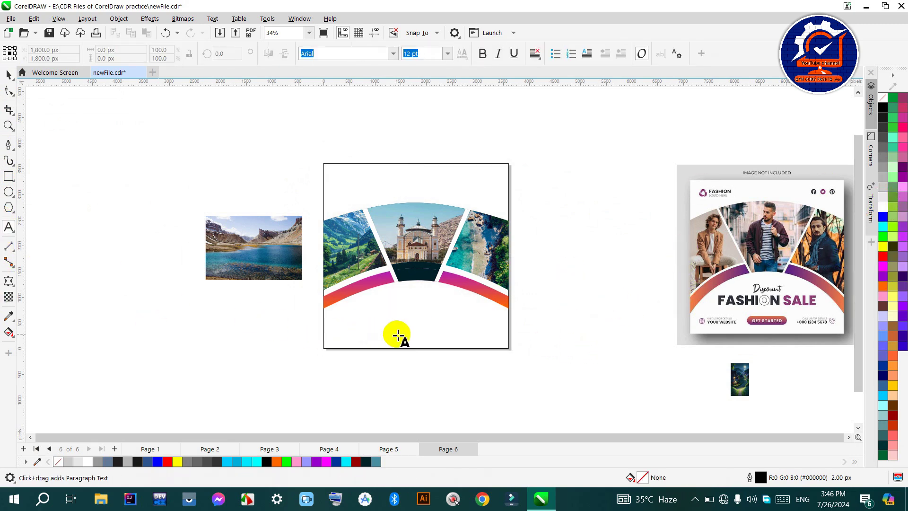
left_click(376, 317)
key("Caps_Lock")
type("FASHION SSALE")
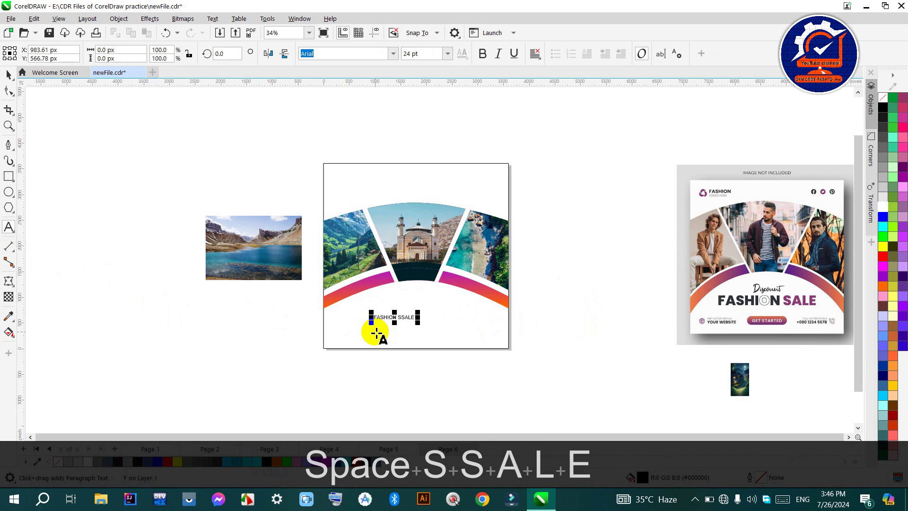
key("BackSpace")
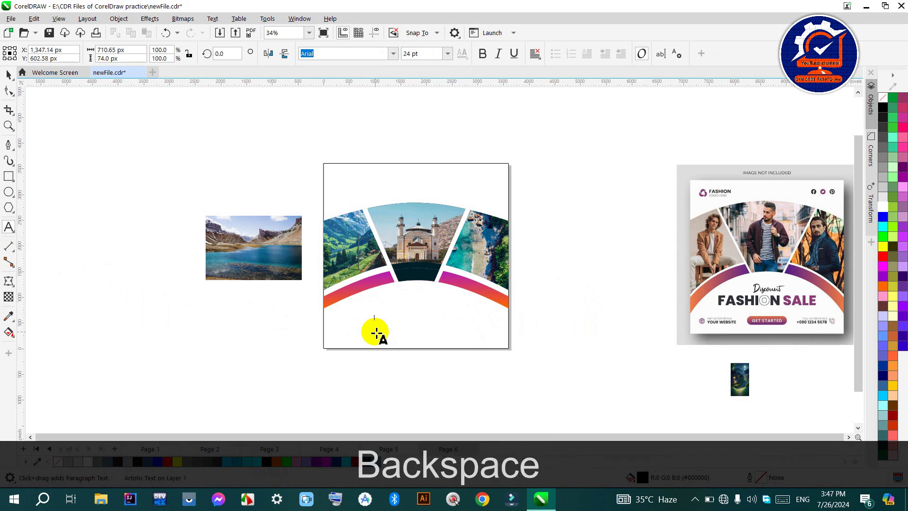
type("NATURE")
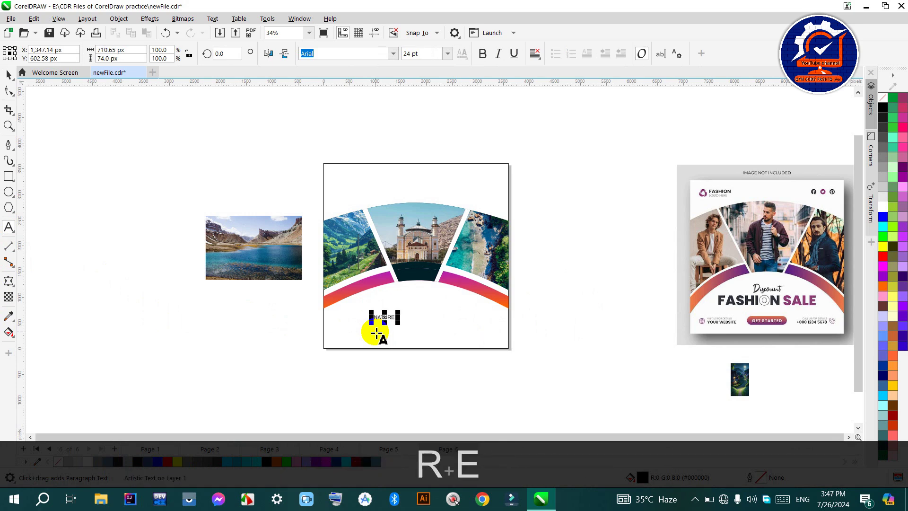
left_click_drag(398, 323, 421, 314)
left_click(9, 75)
left_click(87, 156)
- Weld the dark piece beneath the mosque to the central panel so the photo fills the whole shape
left_click(420, 272)
scroll(420, 272, "up", 3)
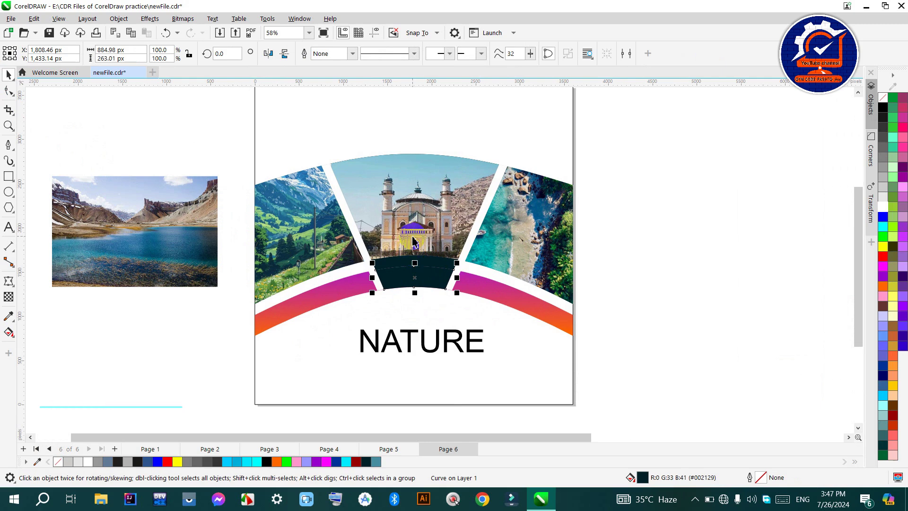
left_click(350, 180, "shift")
left_click(319, 53)
left_click(619, 270)
left_click(440, 260)
left_click(425, 229, "shift")
left_click(342, 53)
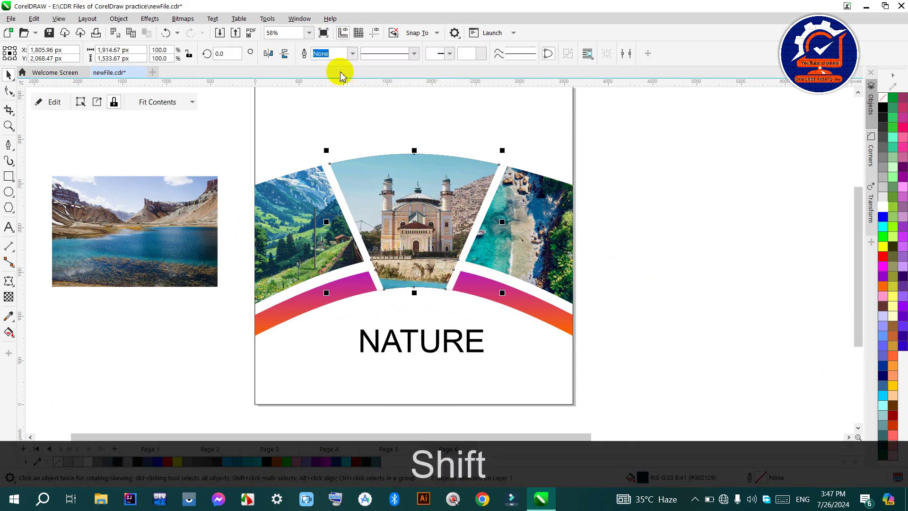
left_click(634, 237)
- Make the NATURE headline bold
scroll(497, 295, "down", 1)
scroll(348, 290, "down", 2)
scroll(371, 318, "up", 2)
scroll(371, 316, "down", 1)
scroll(371, 315, "down", 1)
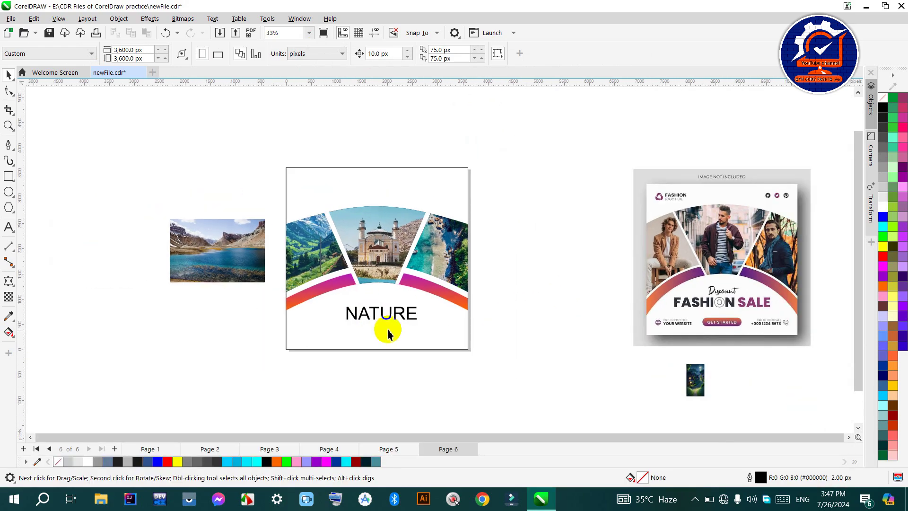
left_click(380, 316)
left_click(481, 53)
left_click(512, 198)
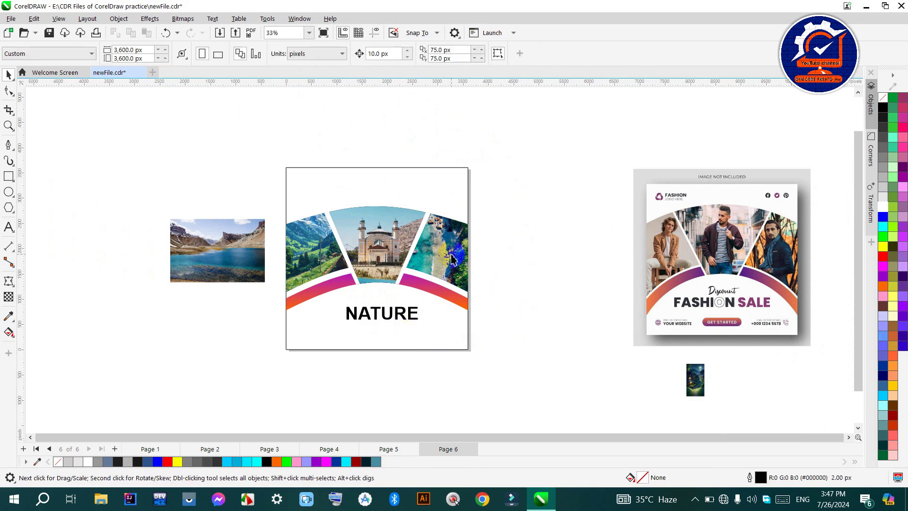
- Add the 24 pt Arial text YOUR LOGO near the page's upper-left corner
left_click(8, 230)
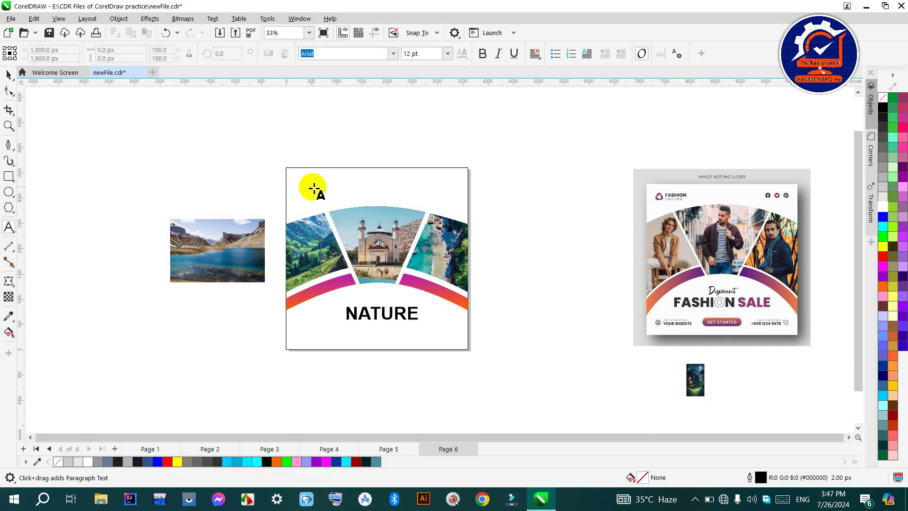
left_click(316, 223)
type("YO")
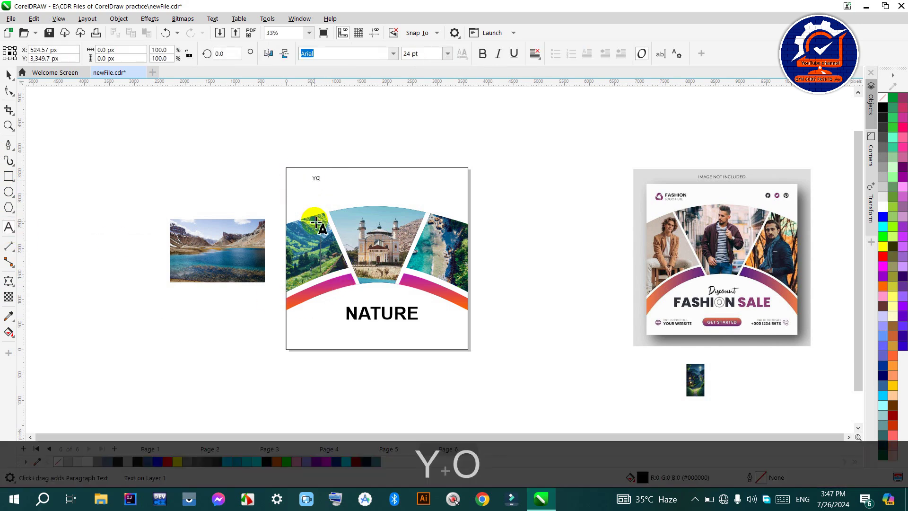
type("UR LOGO")
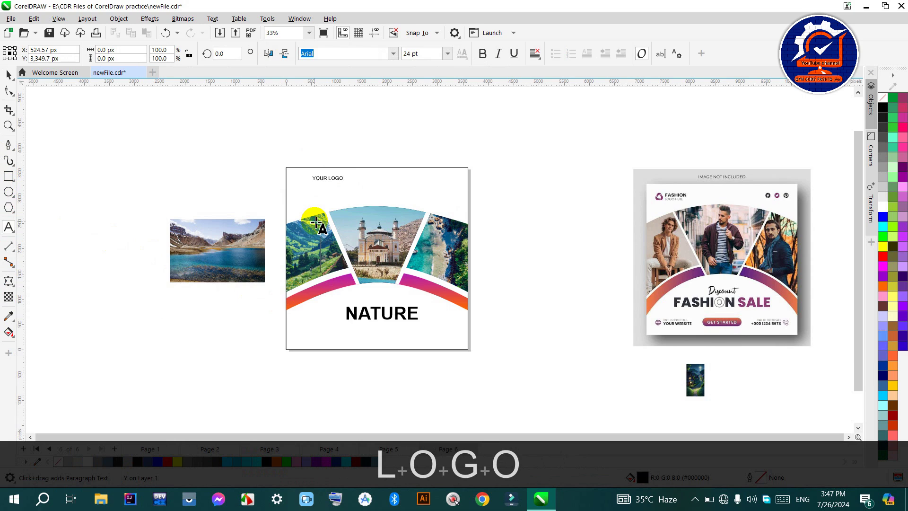
- Enlarge the YOUR LOGO text to about 34.8 pt and make it bold
left_click(9, 74)
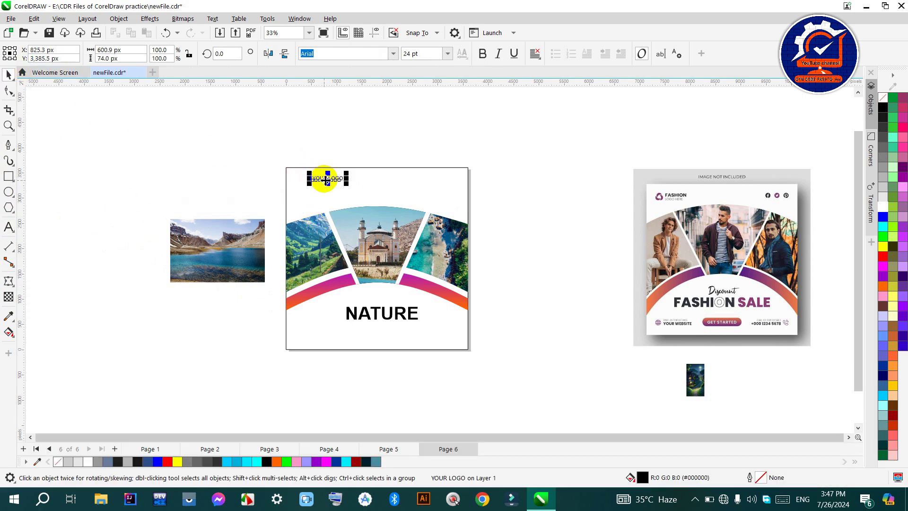
left_click_drag(334, 189, 341, 195)
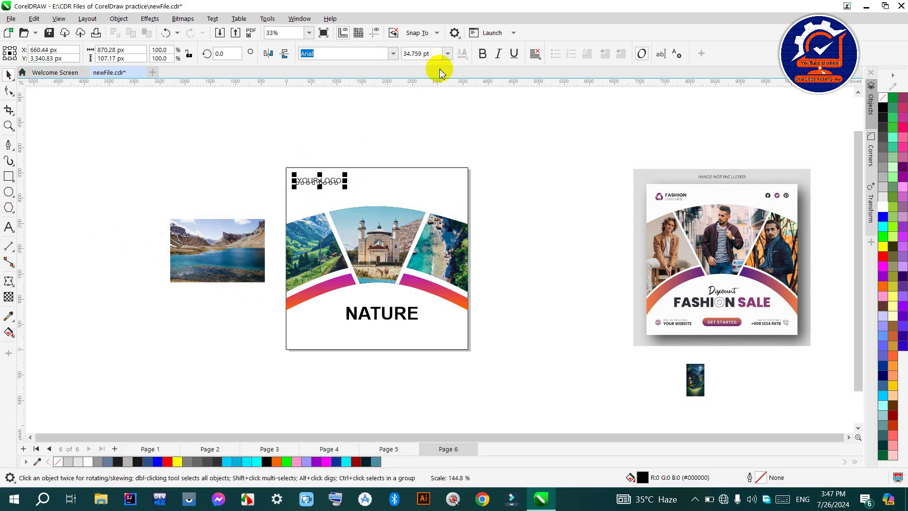
left_click(440, 133)
scroll(316, 184, "up", 1)
scroll(314, 182, "up", 1)
- Position the YOUR LOGO text close to the page's upper-left corner, above the left photo panel
left_click(311, 185)
scroll(305, 183, "down", 3)
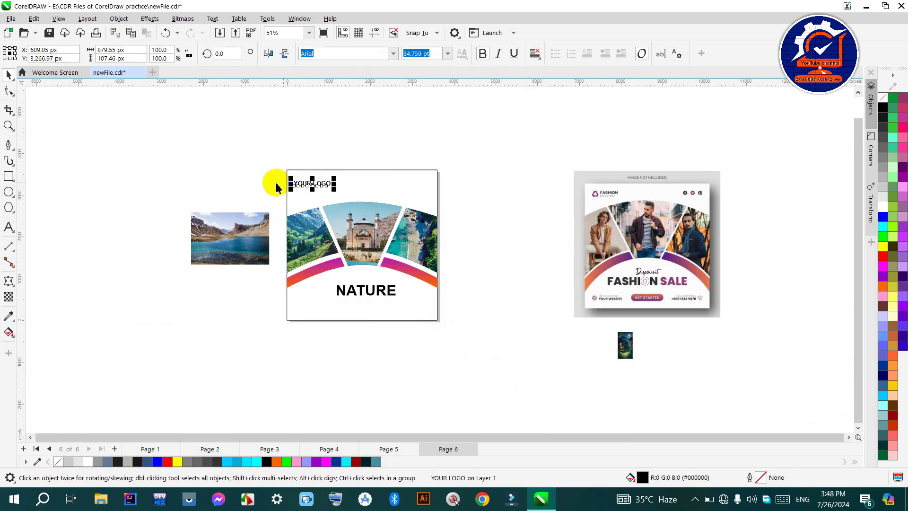
left_click(271, 184)
scroll(609, 334, "up", 1)
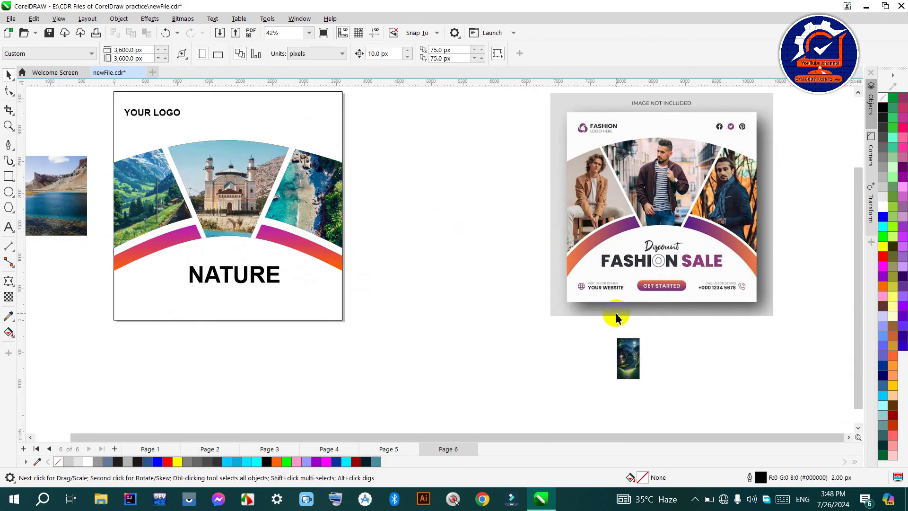
- Delete the leftover lake photo beside the page and the small dark forest picture below the reference image
scroll(614, 321, "down", 1)
scroll(439, 343, "up", 1)
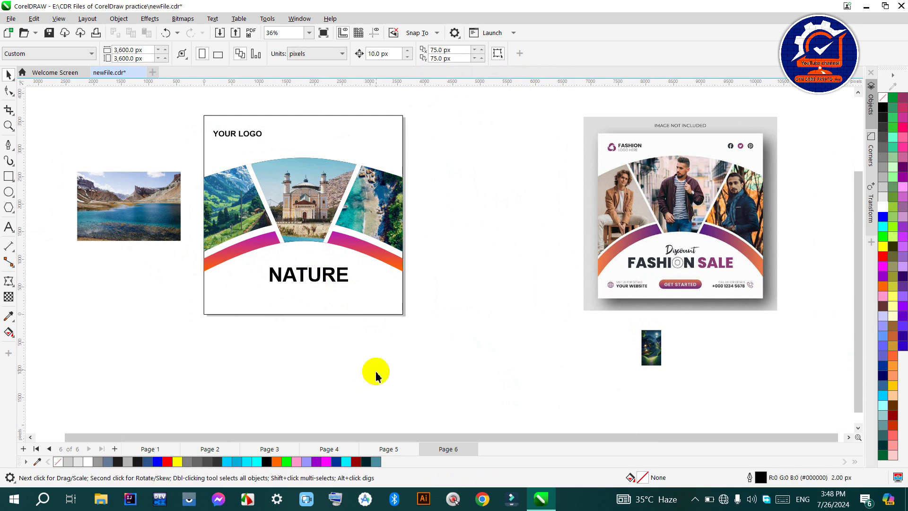
scroll(334, 341, "down", 2)
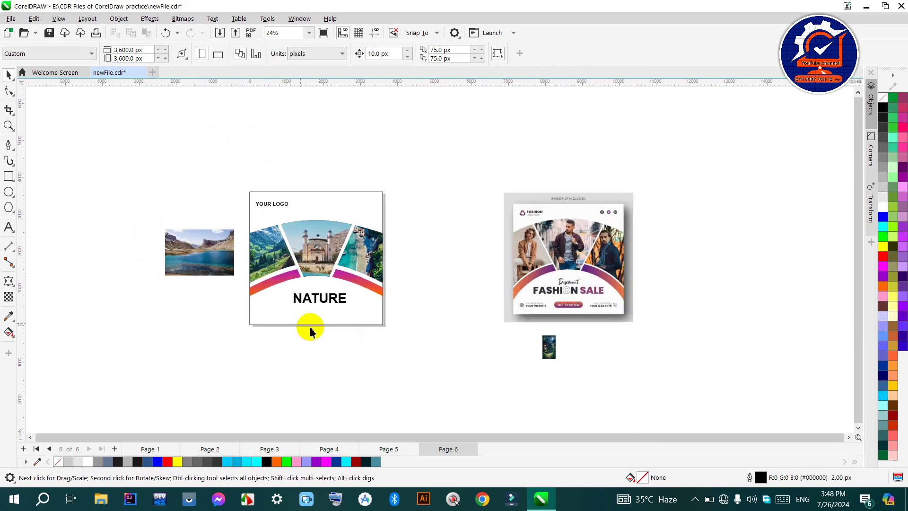
key("BackSpace")
left_click(548, 347)
key("BackSpace")
- Move the fashion sale reference image close beside the page for a side-by-side comparison of both designs
left_click_drag(548, 303, 461, 297)
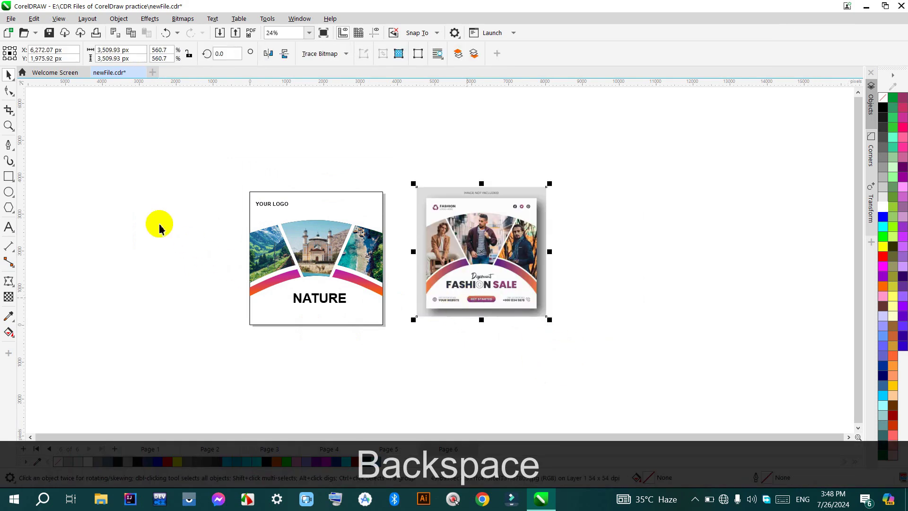
key("z")
left_click_drag(223, 182, 543, 344)
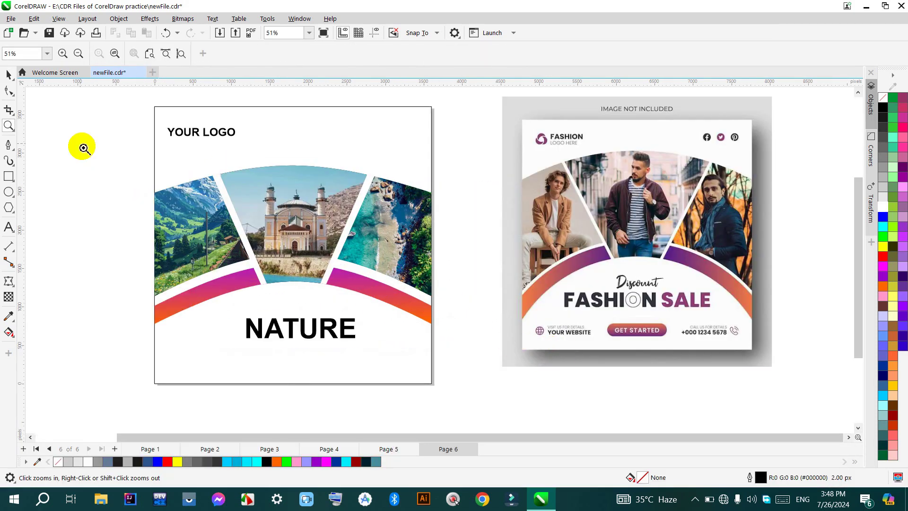
left_click(5, 75)
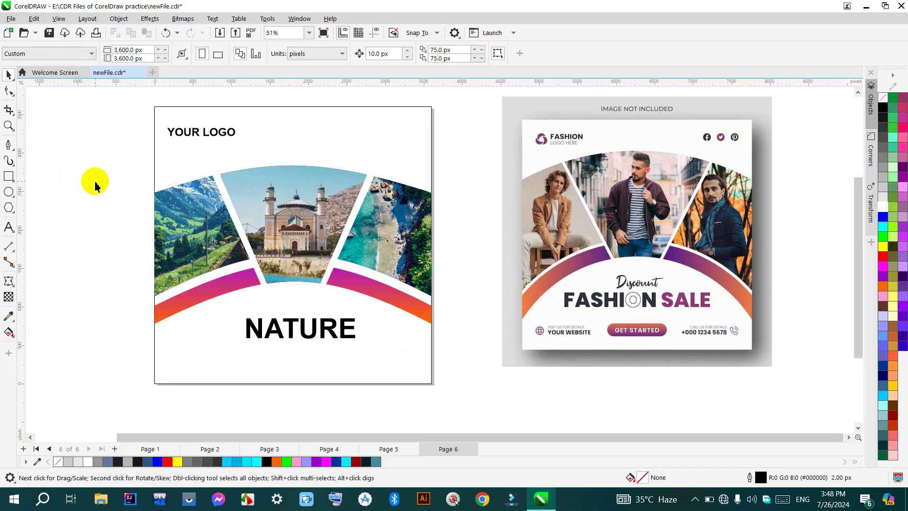